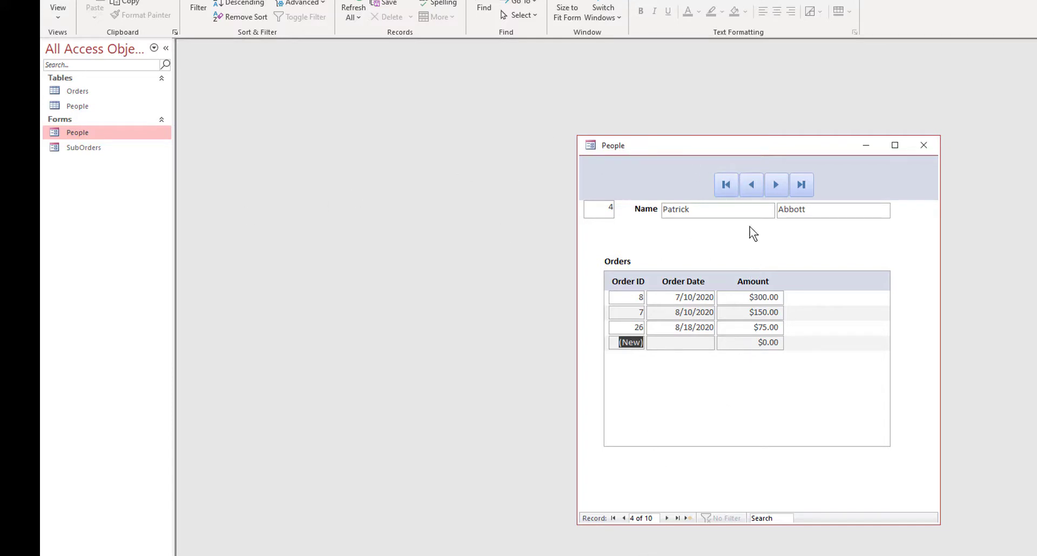
- Browse forward and back through the records in the People form to examine each person's orders
left_click(775, 183)
left_click(775, 184)
left_click(776, 183)
left_click(748, 186)
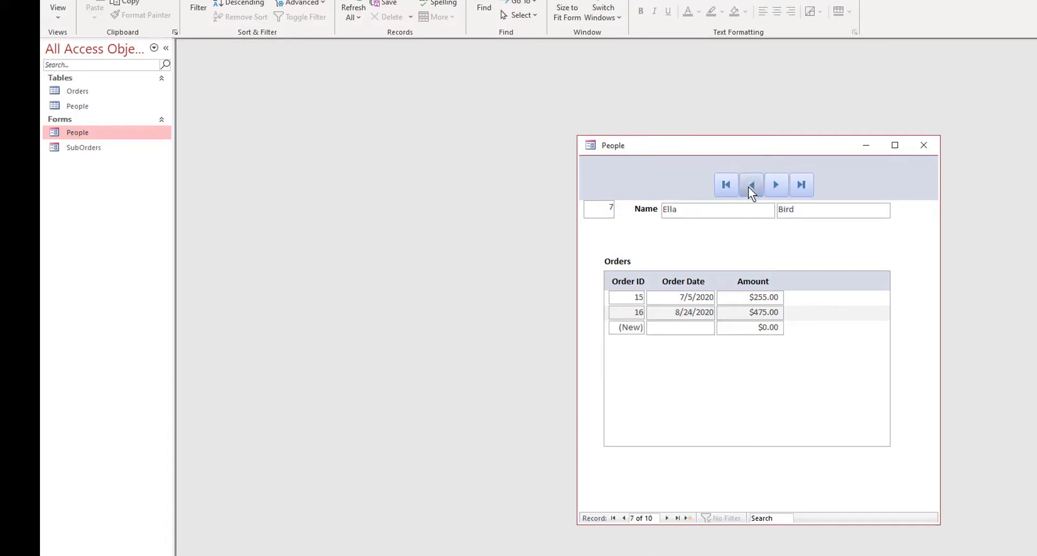
left_click(749, 187)
left_click(749, 186)
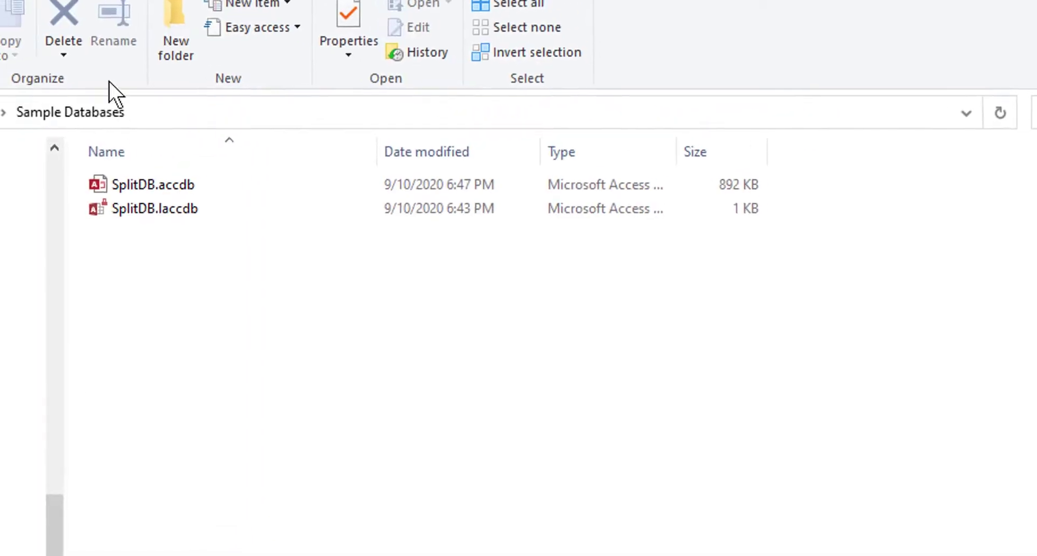
- Switch to File Explorer and examine the SplitDB.accdb and SplitDB.laccdb files in the Sample Databases folder
left_click(141, 180)
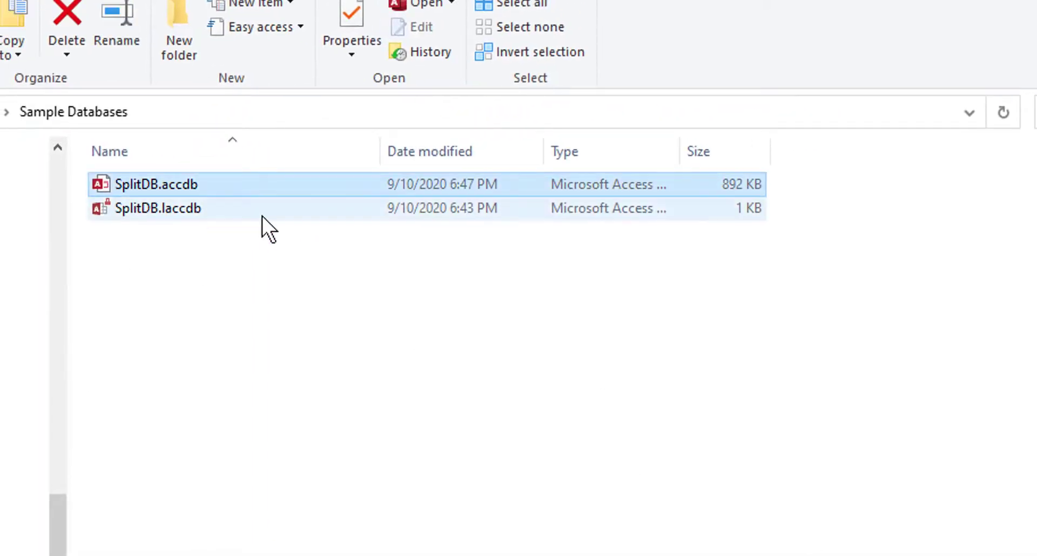
left_click(150, 215)
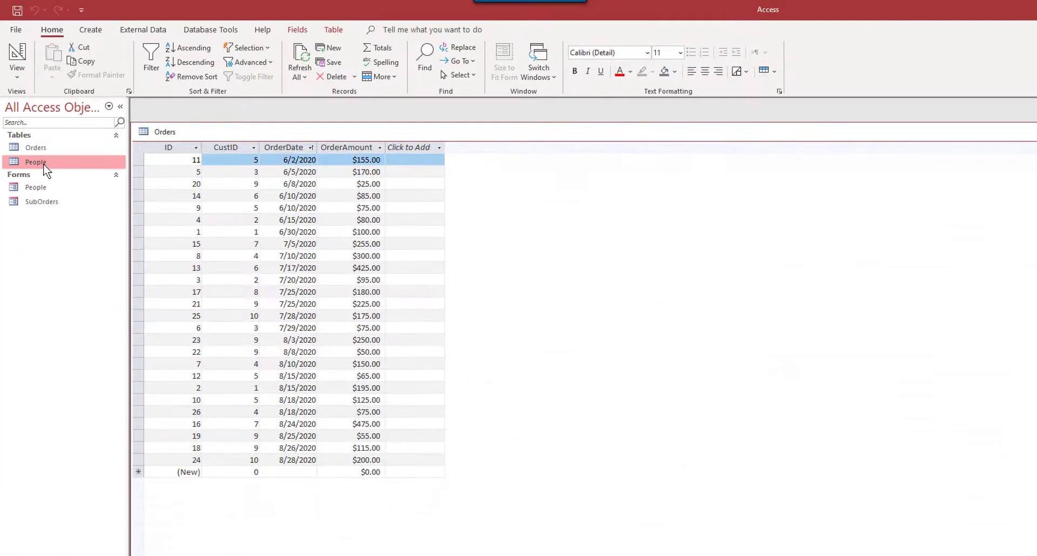
- Return to Access, open the People table, and place its window directly below the Orders table
double_click(43, 162)
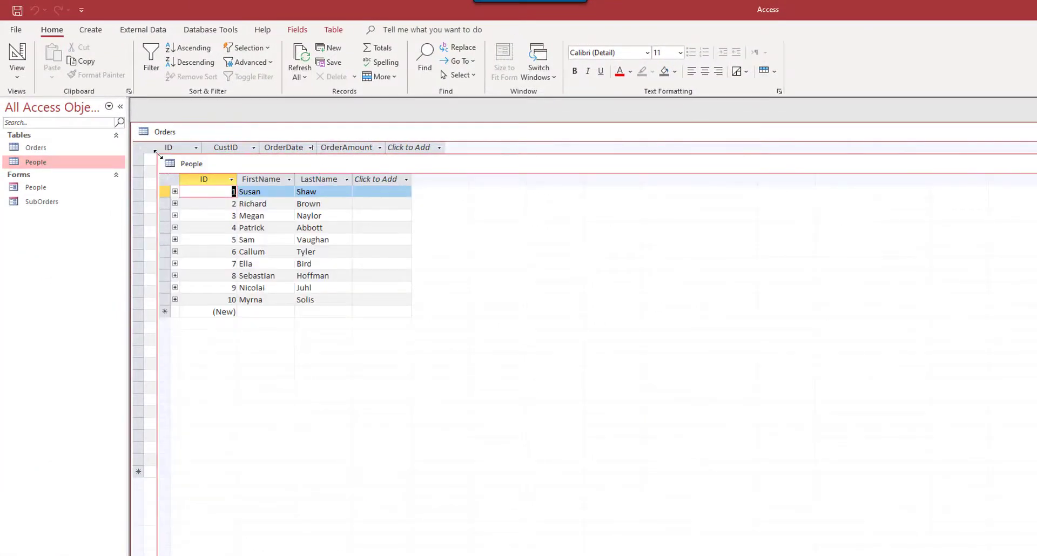
left_click_drag(158, 154, 887, 450)
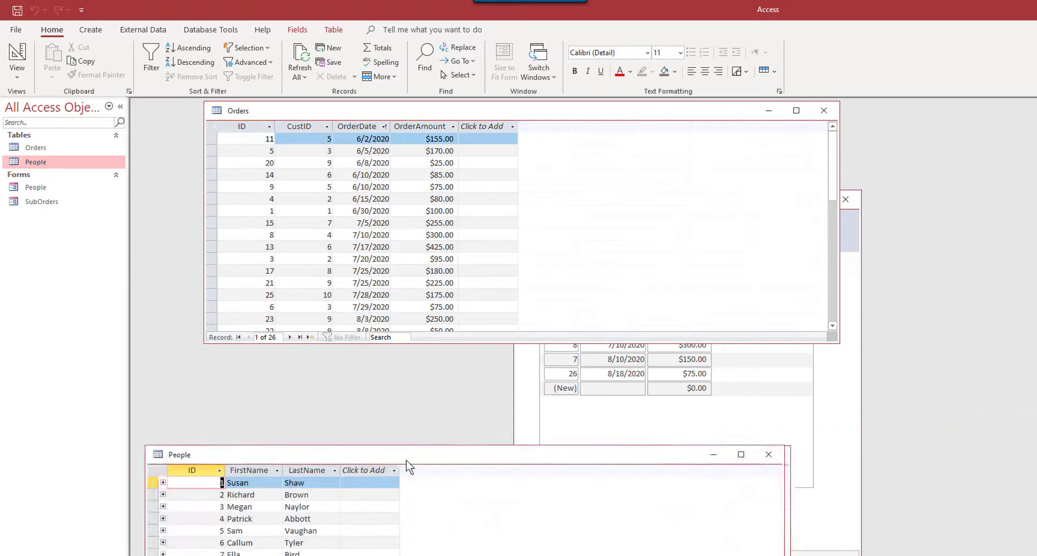
left_click_drag(406, 467, 469, 367)
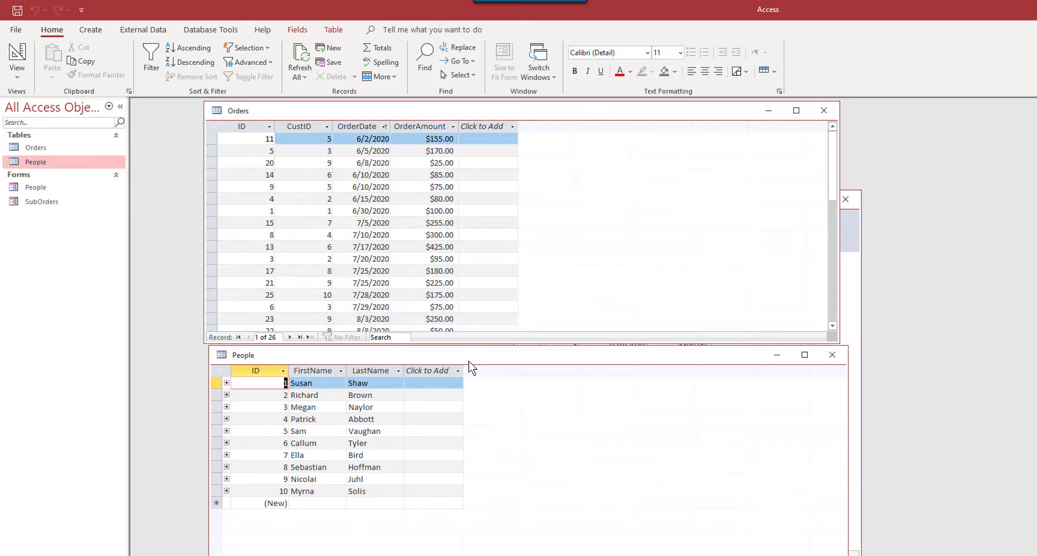
left_click(852, 355)
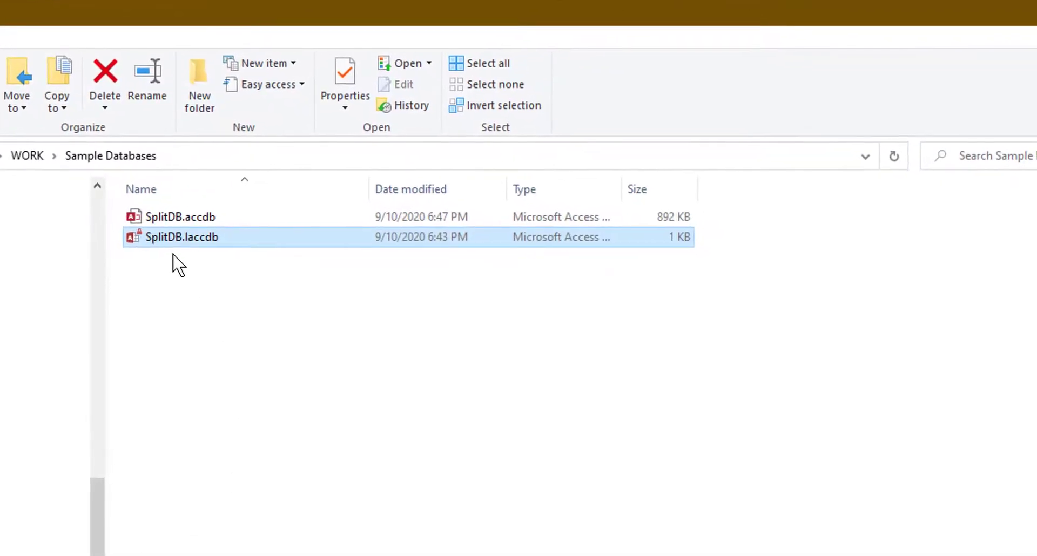
- Switch to File Explorer and select SplitDB.accdb in the Sample Databases folder
mouse_move(167, 241)
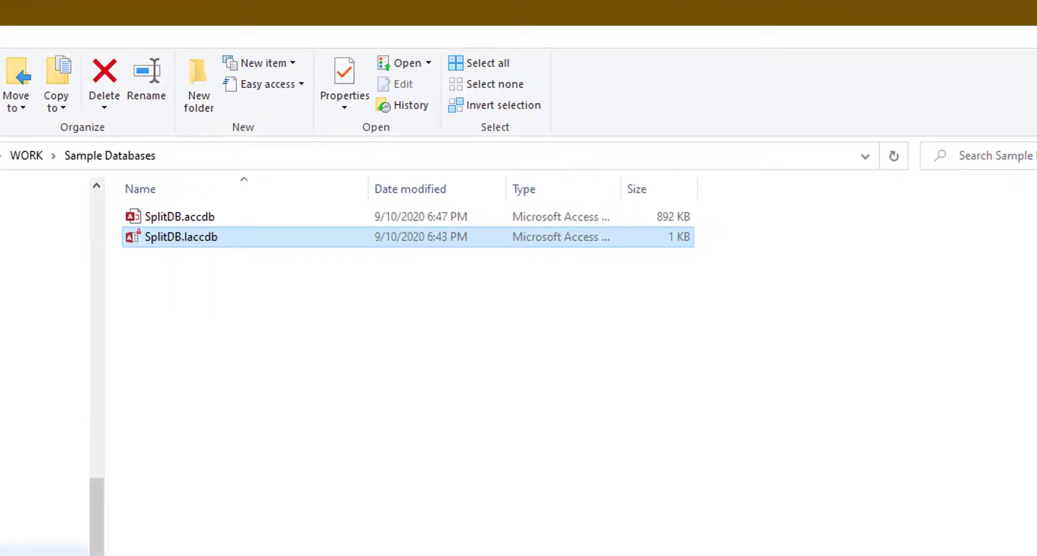
left_click(206, 217)
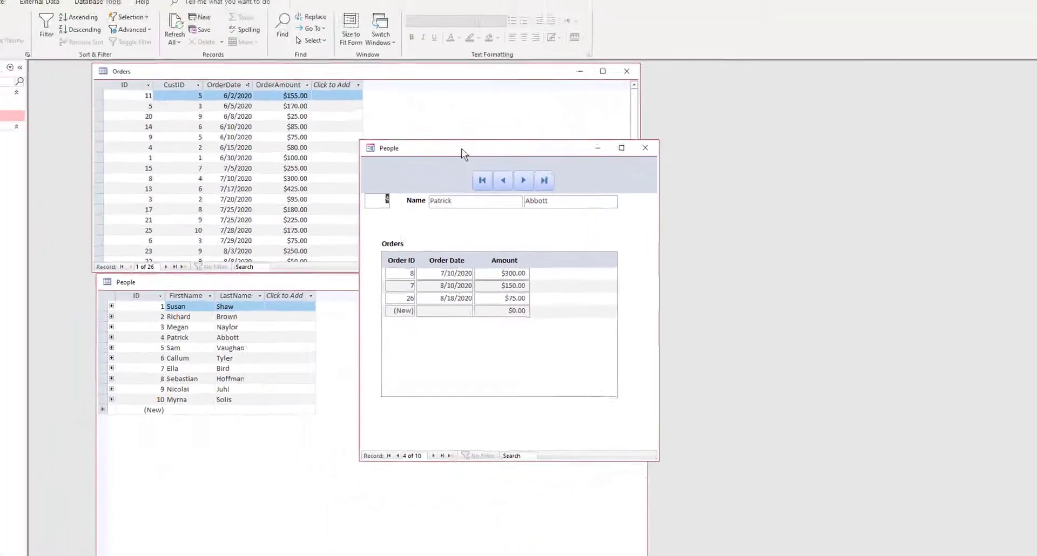
- In Access, close the People form, saving the People and SubOrders form changes over the other version
left_click_drag(219, 83, 376, 169)
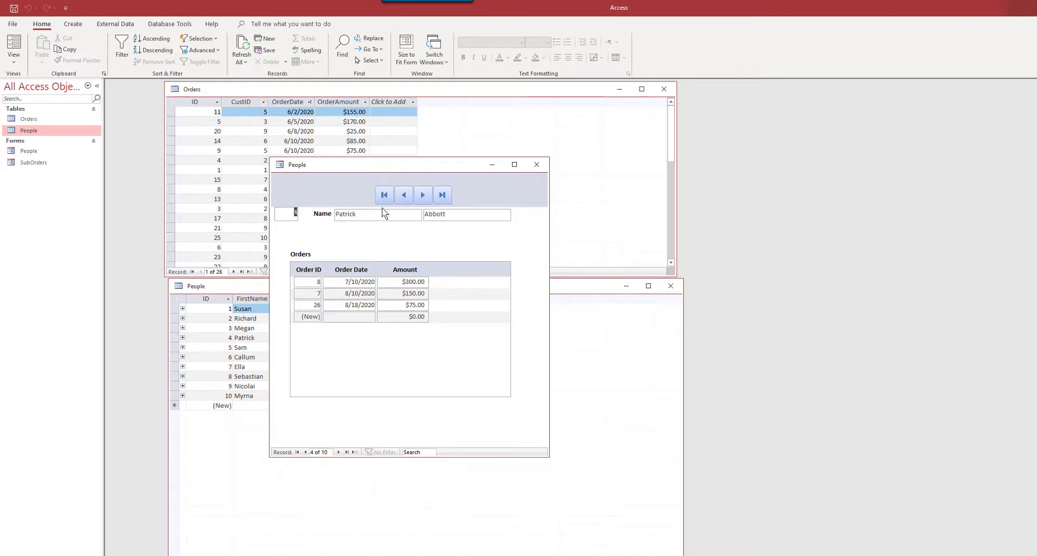
left_click(526, 166)
left_click(578, 286)
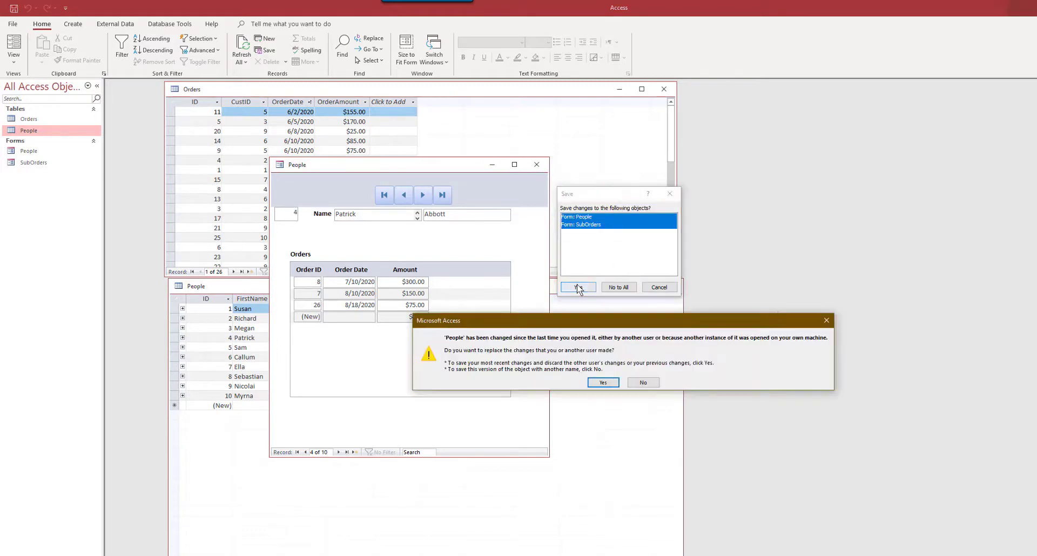
left_click(602, 382)
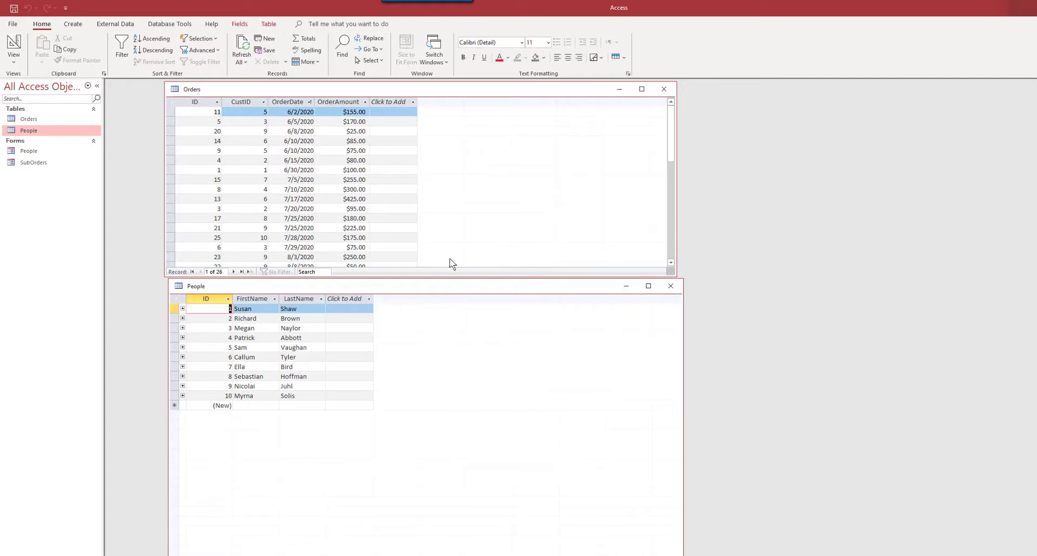
- Arrange the Orders and People table windows one above the other and highlight the ID through OrderAmount columns in Orders
left_click_drag(208, 90, 214, 96)
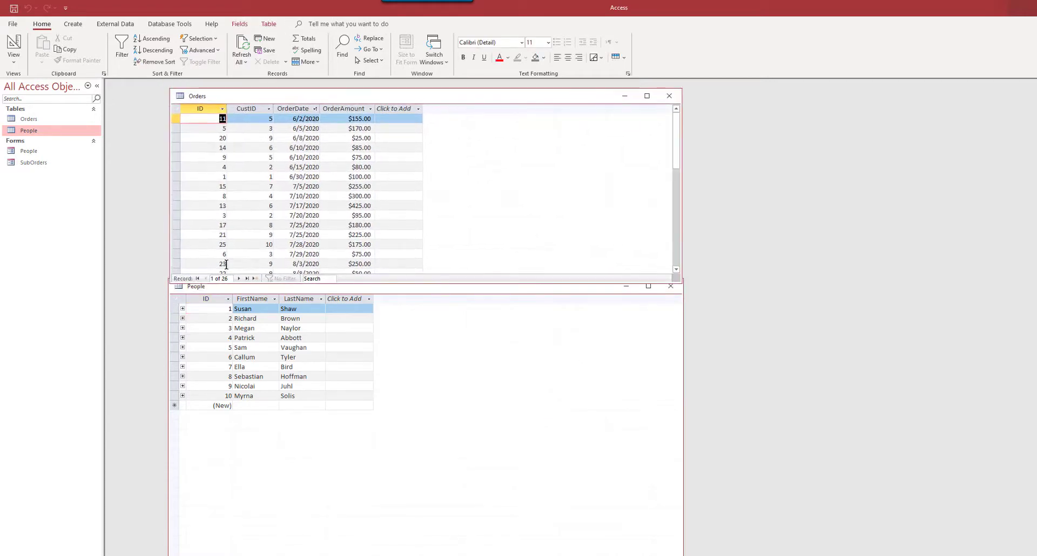
left_click_drag(417, 555, 416, 444)
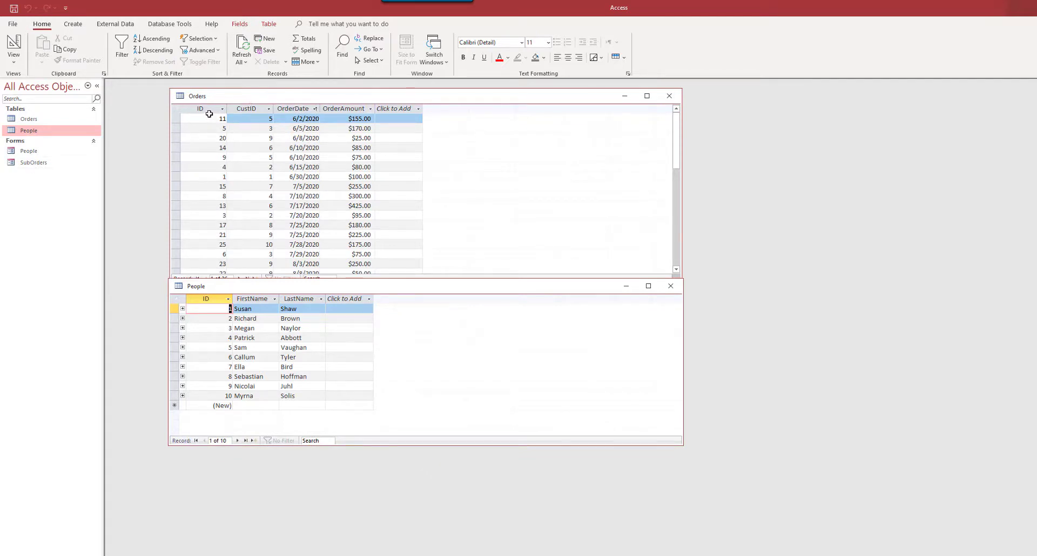
left_click_drag(203, 110, 360, 111)
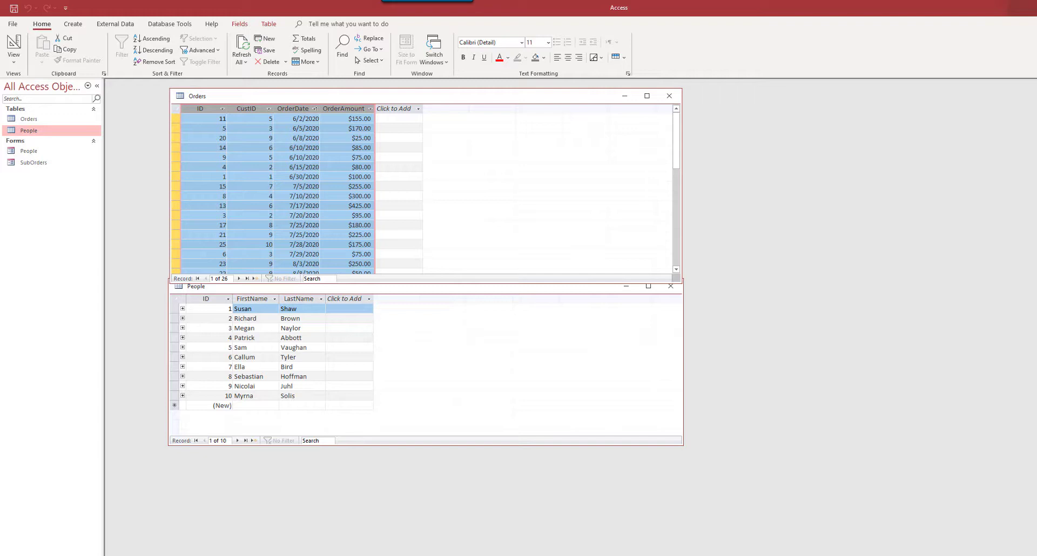
- Close the Orders and People tables and exit the SplitDB database
left_click(672, 101)
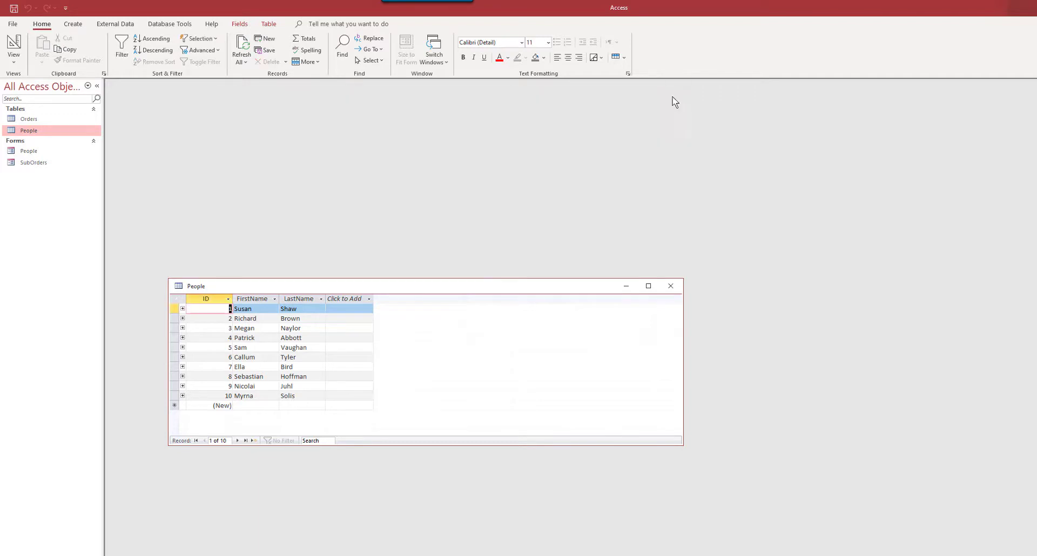
left_click(673, 288)
left_click(1022, 8)
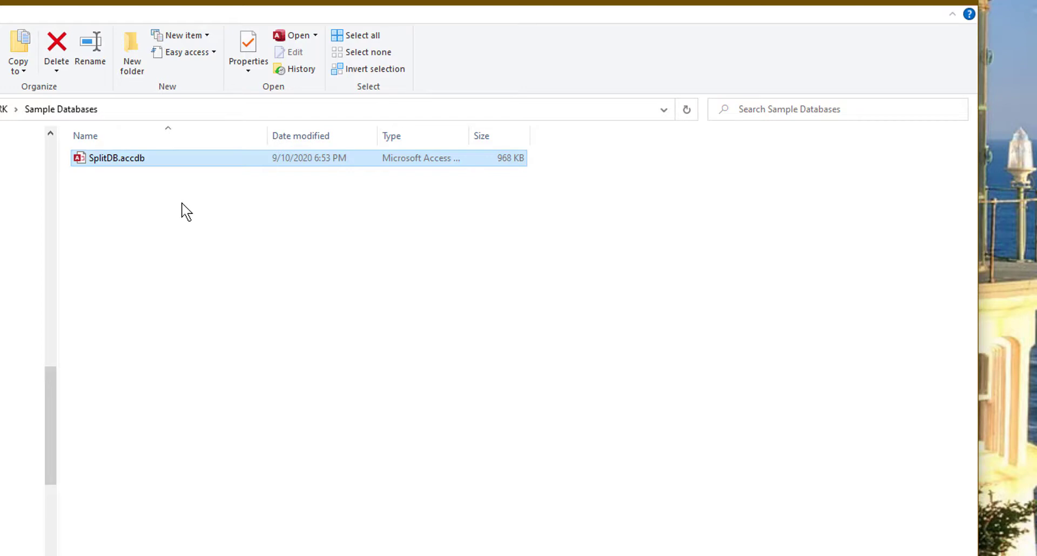
- Make two copies of SplitDB.accdb in the Sample Databases folder and rename the second copy SplitDB FE.accdb
key("ctrl+v")
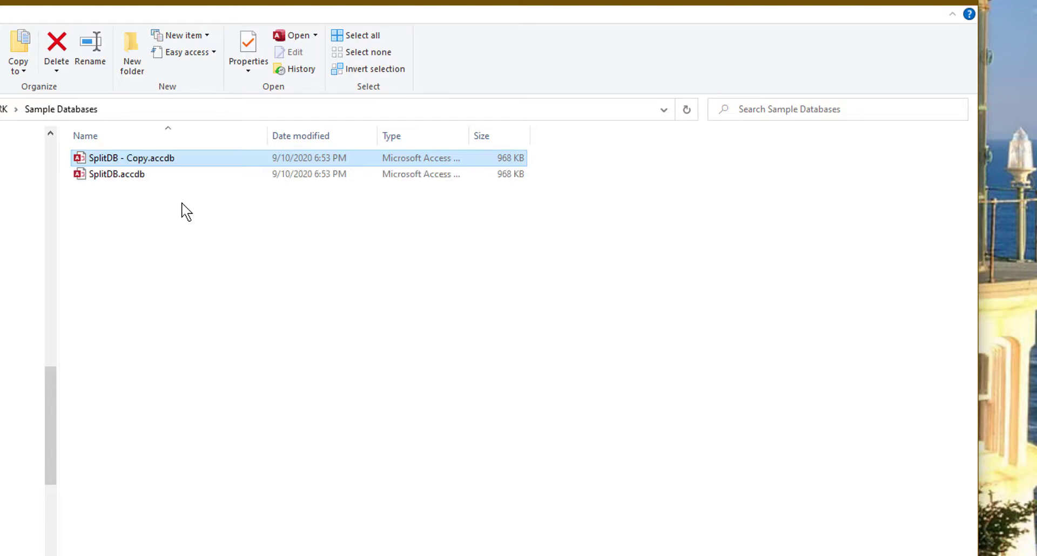
key("ctrl+v")
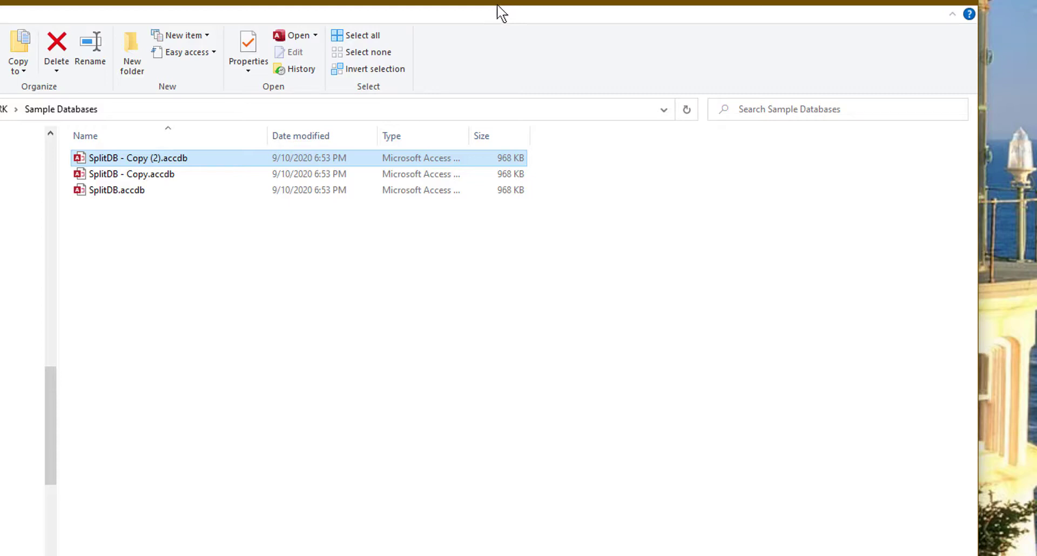
left_click(139, 163)
type("Split")
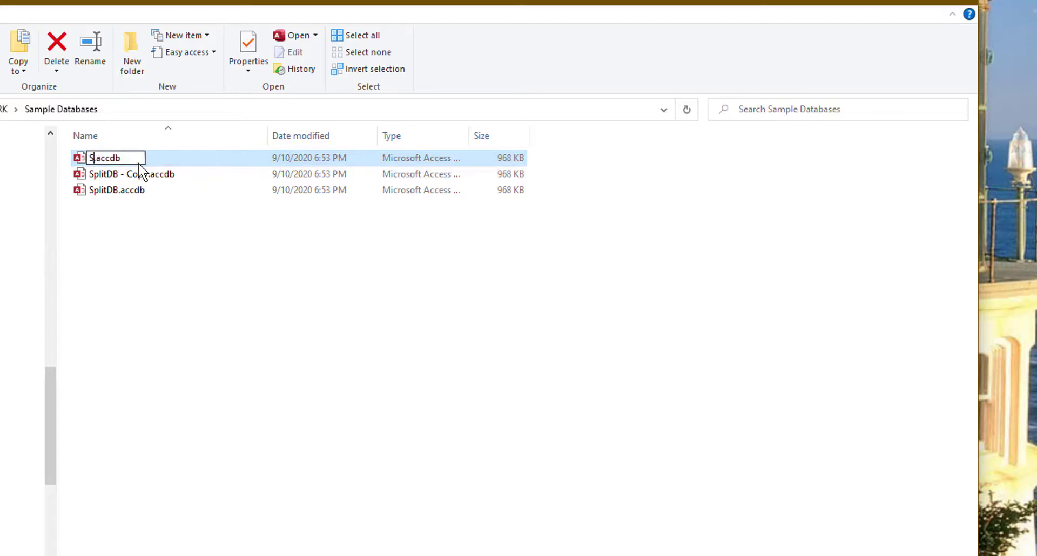
type("DB FE")
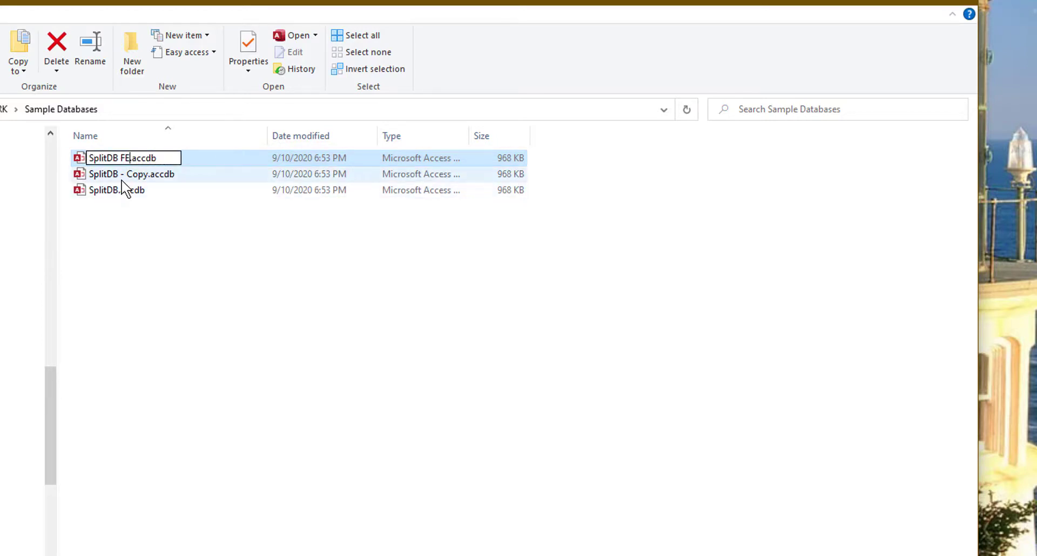
key("Return")
- Rename the remaining copy, SplitDB - Copy.accdb, as SplitDB BE.accdb
left_click(128, 158)
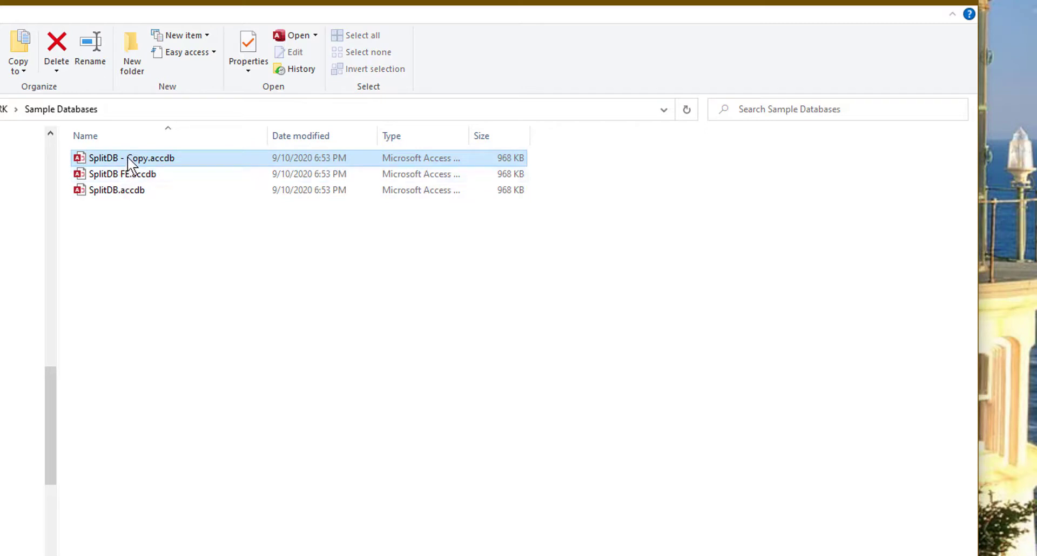
right_click(128, 158)
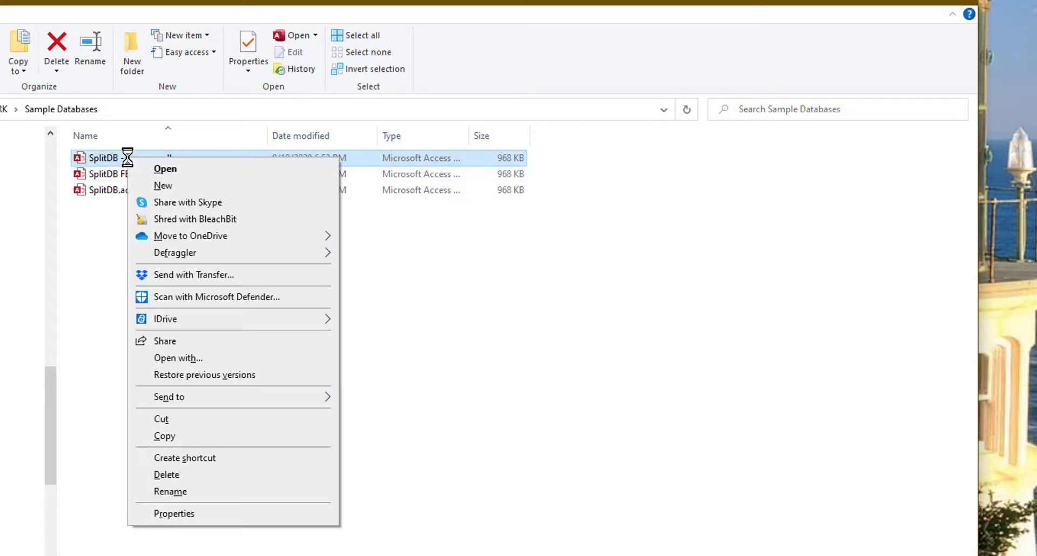
left_click(232, 492)
type("SplitDB BE.accdb")
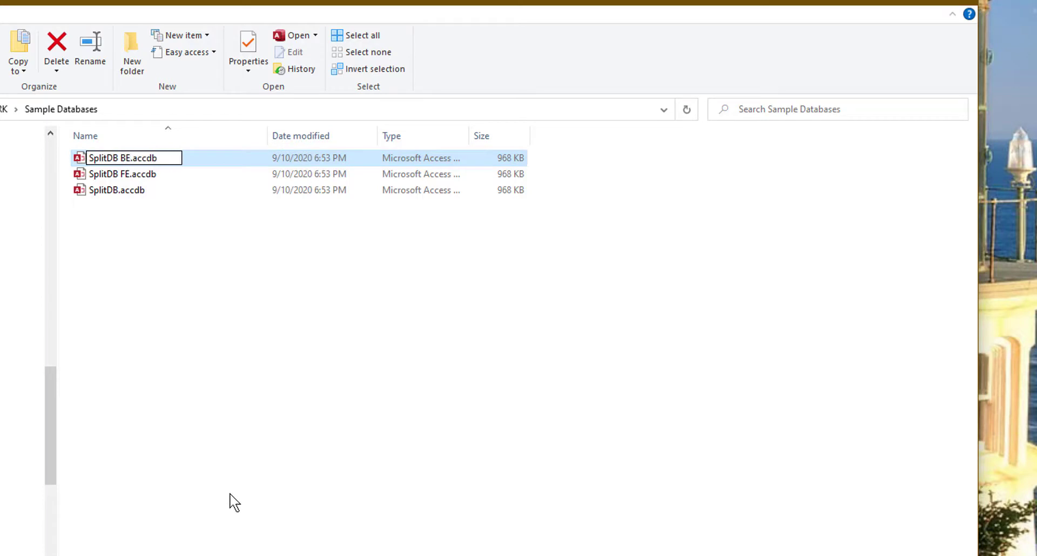
key("Return")
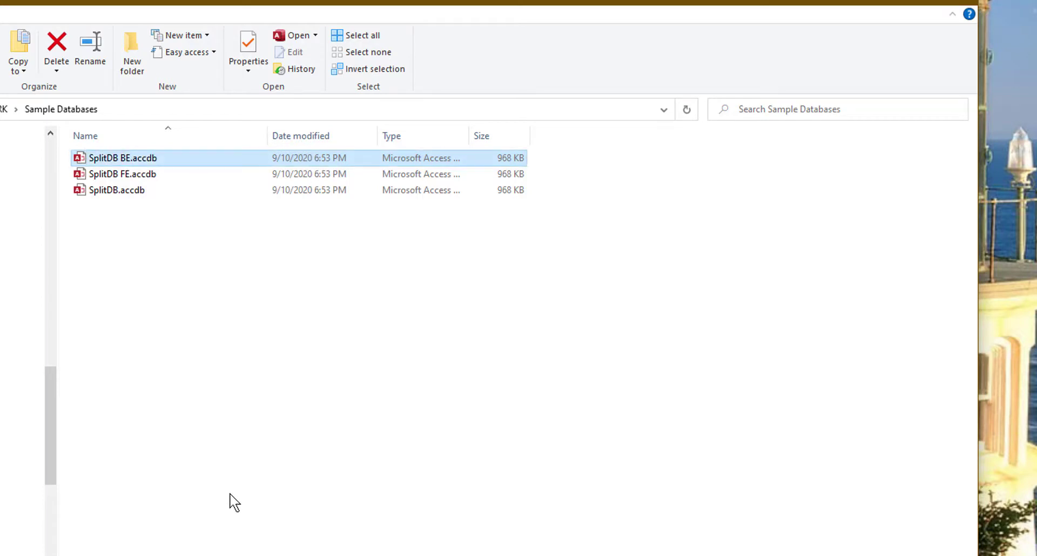
- Open SplitDB BE.accdb and permanently delete its People and SubOrders forms
left_click(130, 178)
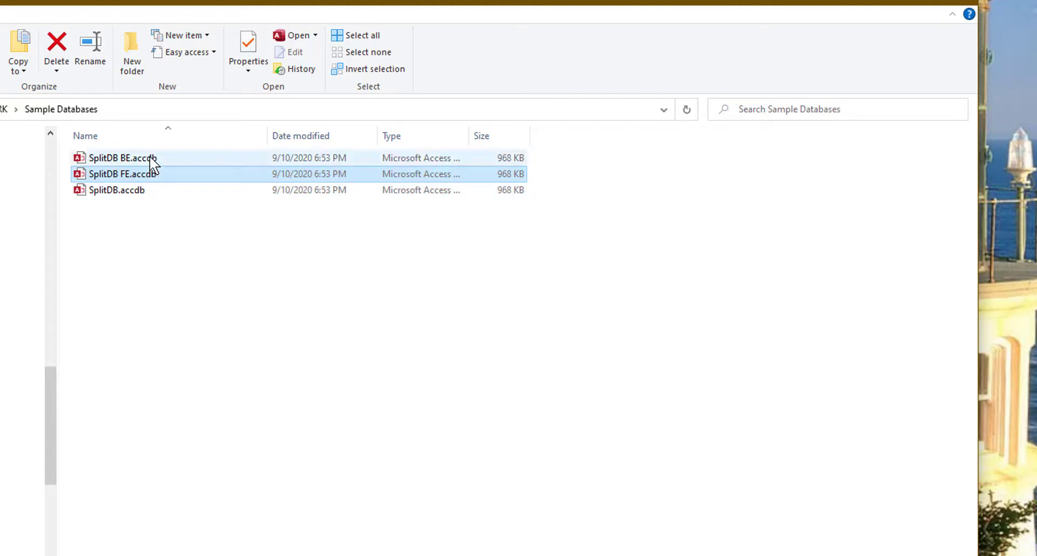
double_click(142, 162)
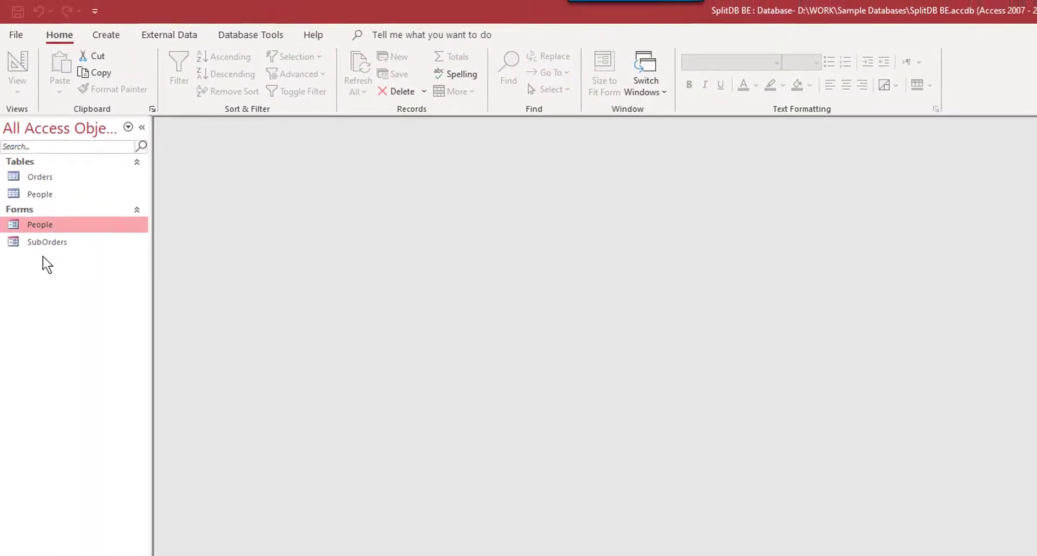
key("Delete")
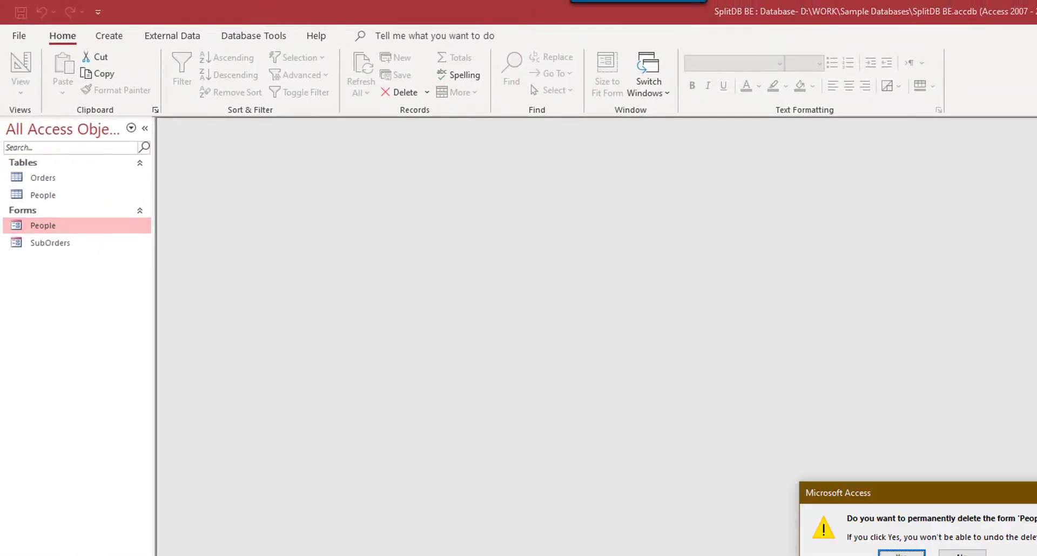
key("Return")
left_click(58, 229)
key("Delete")
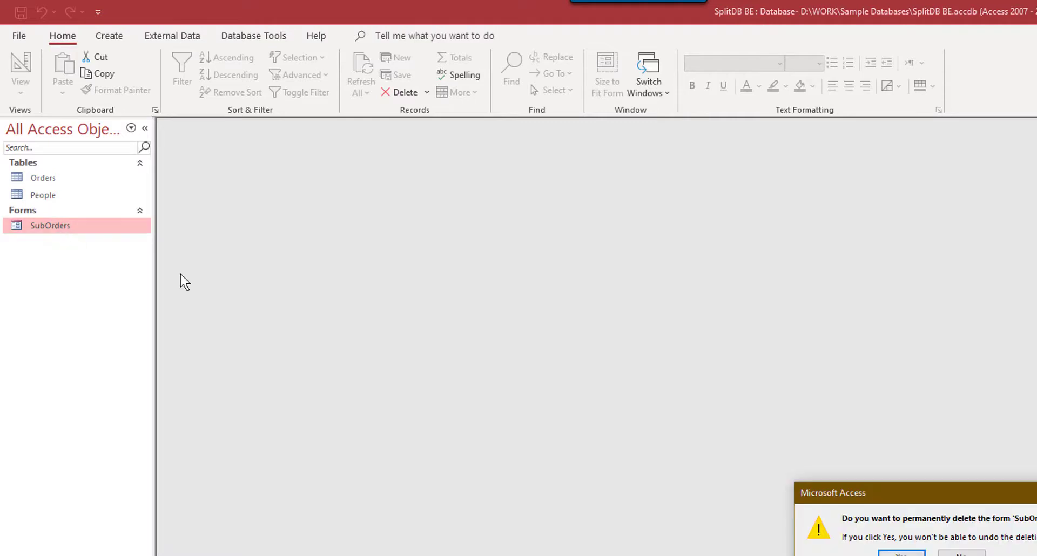
left_click(901, 553)
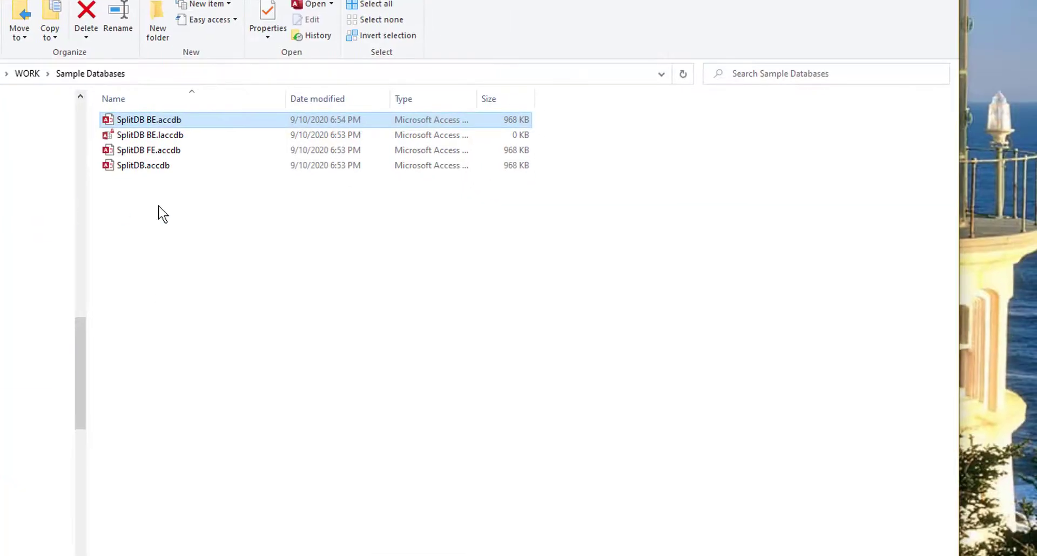
- Open SplitDB FE.accdb from File Explorer and delete its Orders table together with the table's relationships
double_click(136, 150)
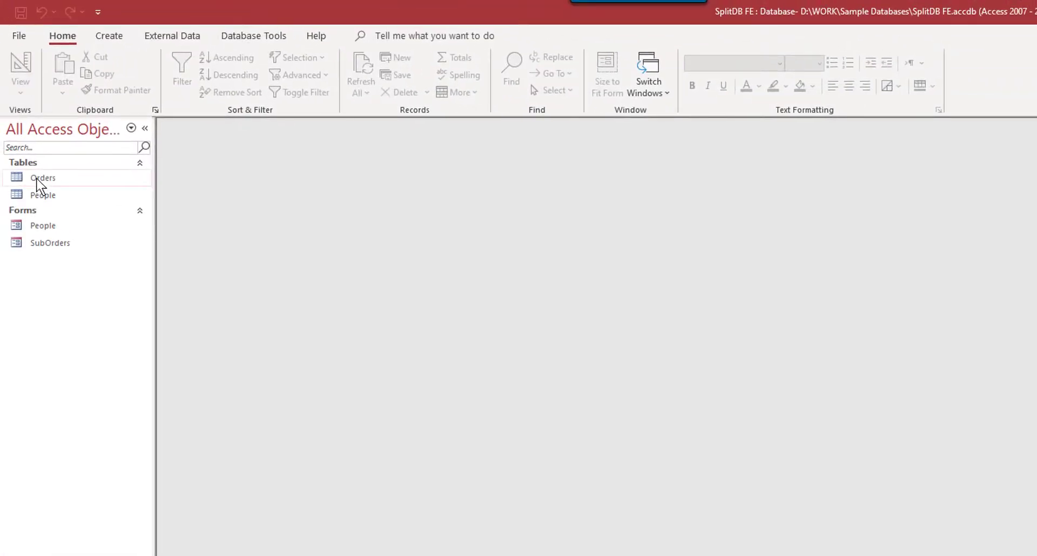
left_click(36, 178)
key("Delete")
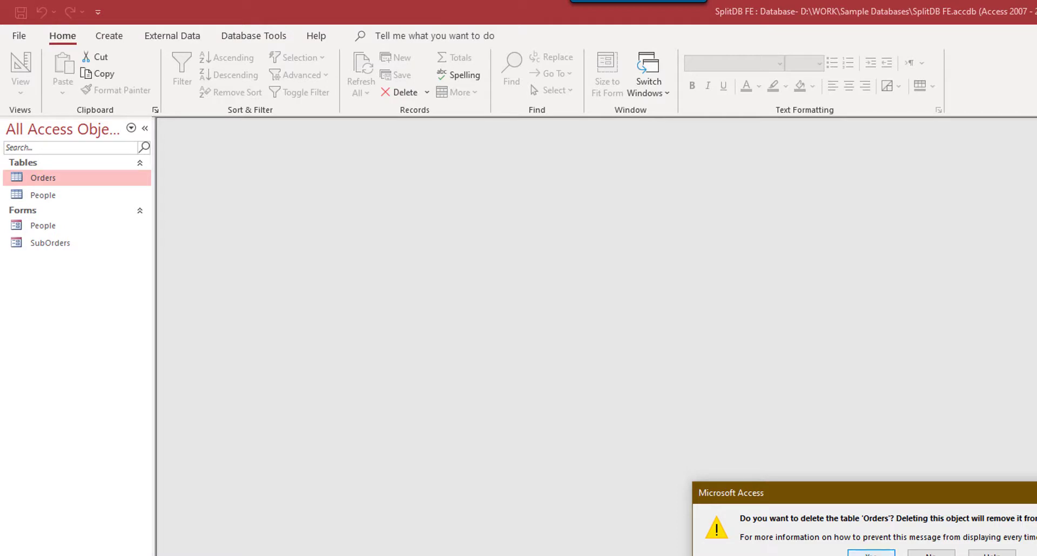
key("Return")
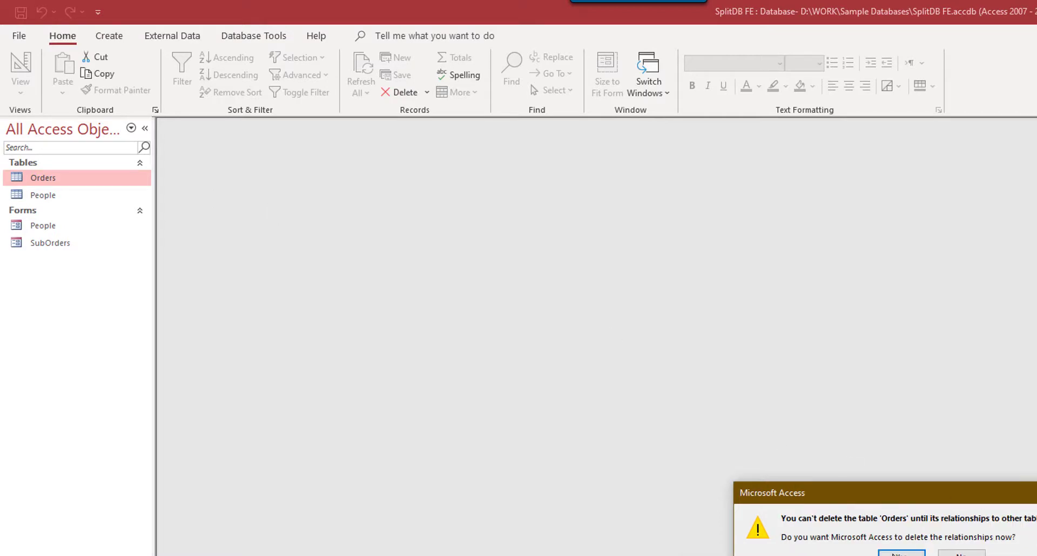
key("Return")
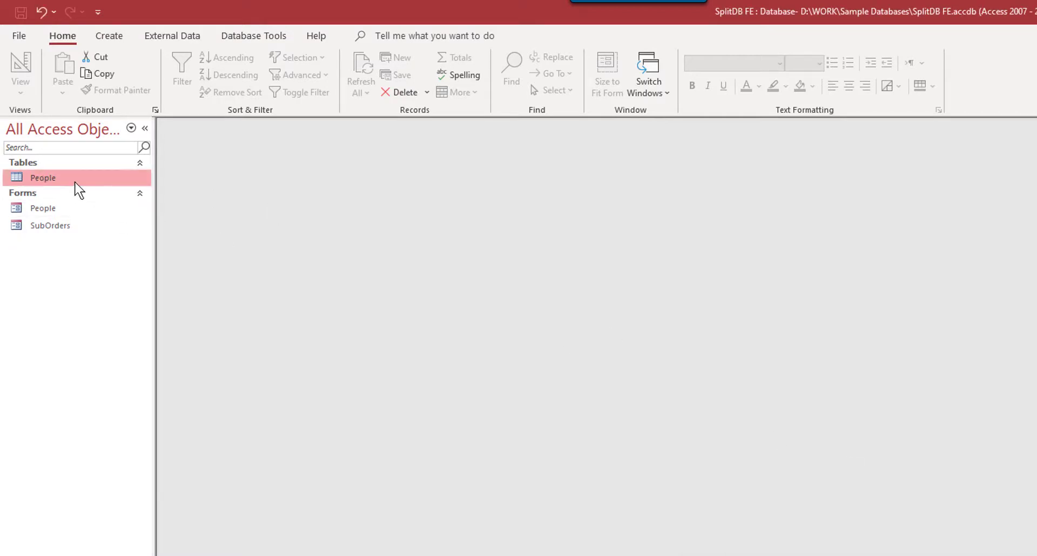
- Delete the People table from the front-end database and try to open the People form without it
key("Delete")
left_click(870, 553)
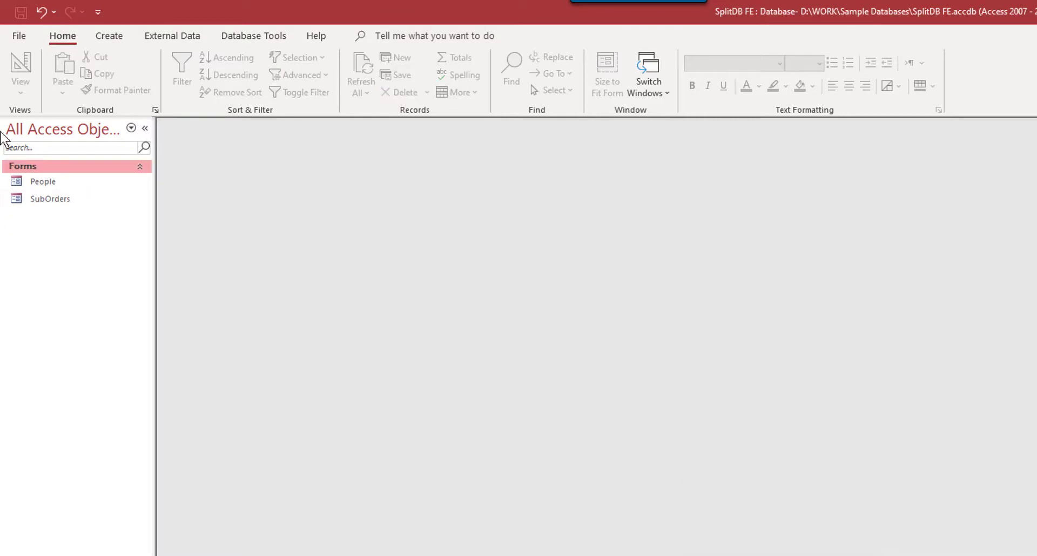
double_click(63, 179)
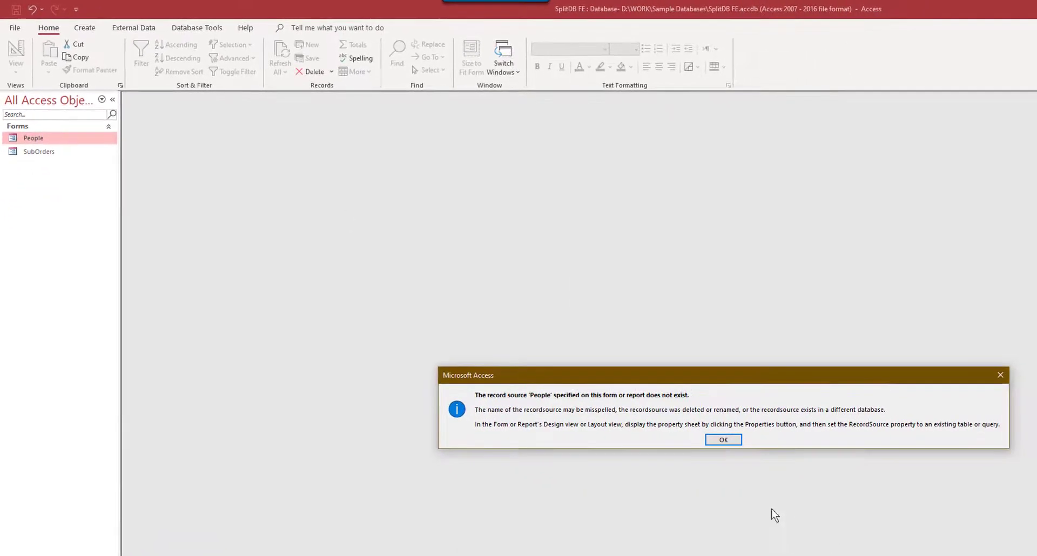
left_click(735, 439)
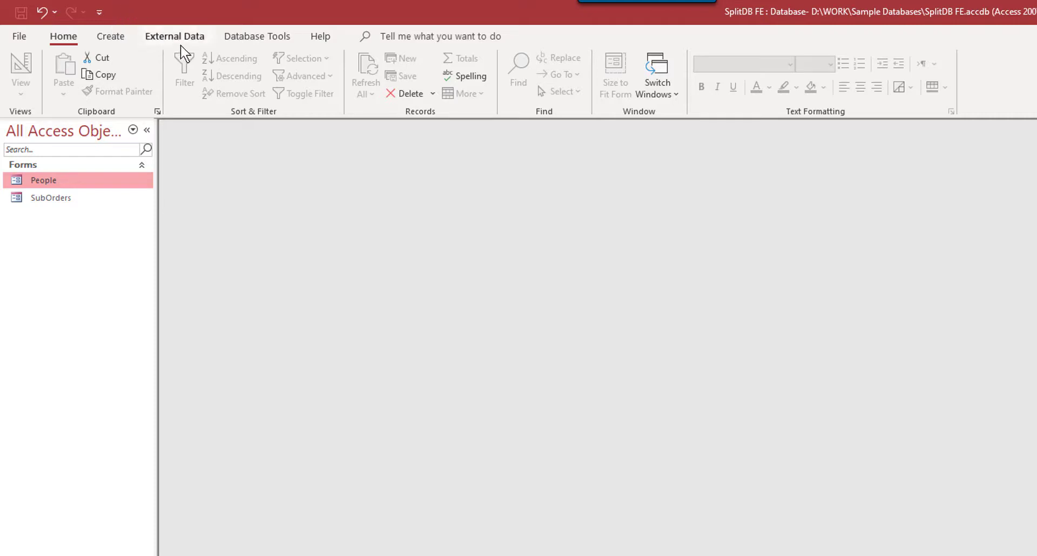
right_click(70, 246)
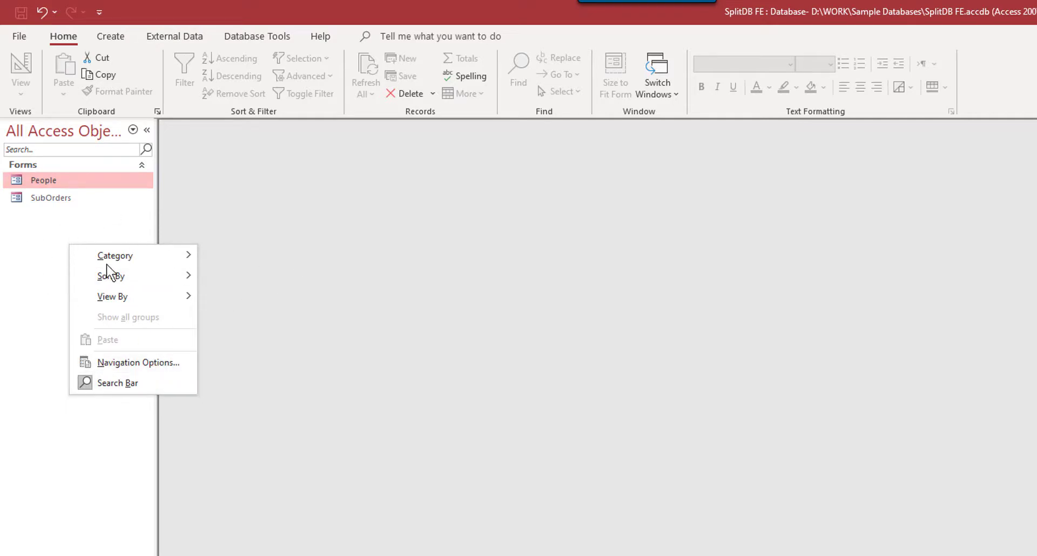
left_click(2, 286)
right_click(45, 264)
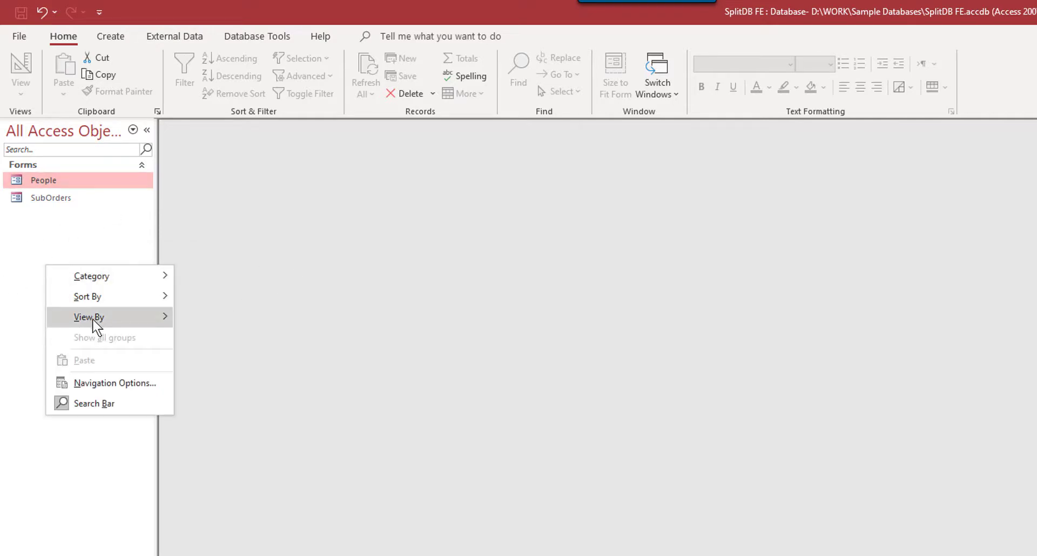
mouse_move(125, 317)
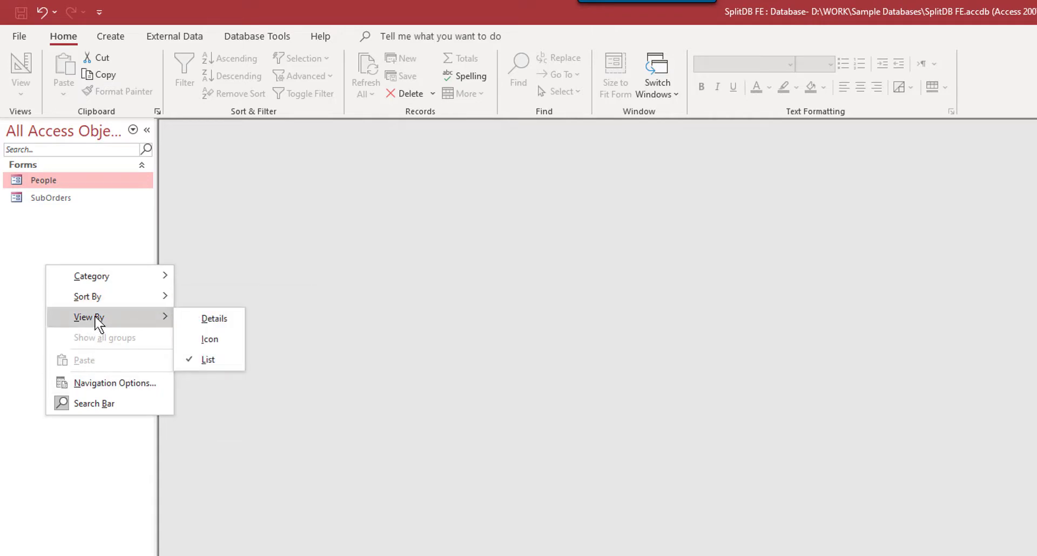
left_click(73, 243)
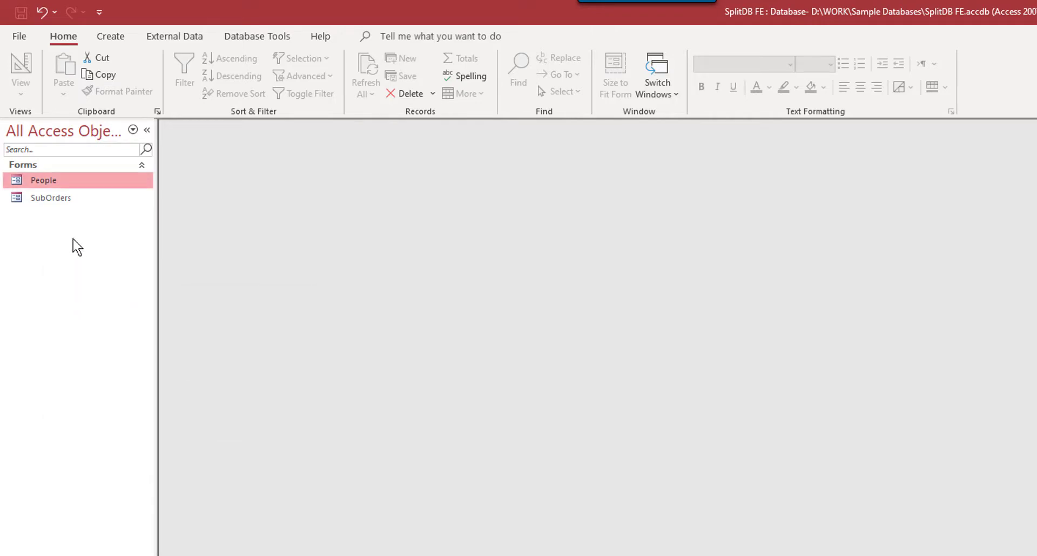
- Start linking to an Access database by creating linked tables, with SplitDB BE.accdb from Sample Databases as the source
left_click(173, 38)
left_click(26, 93)
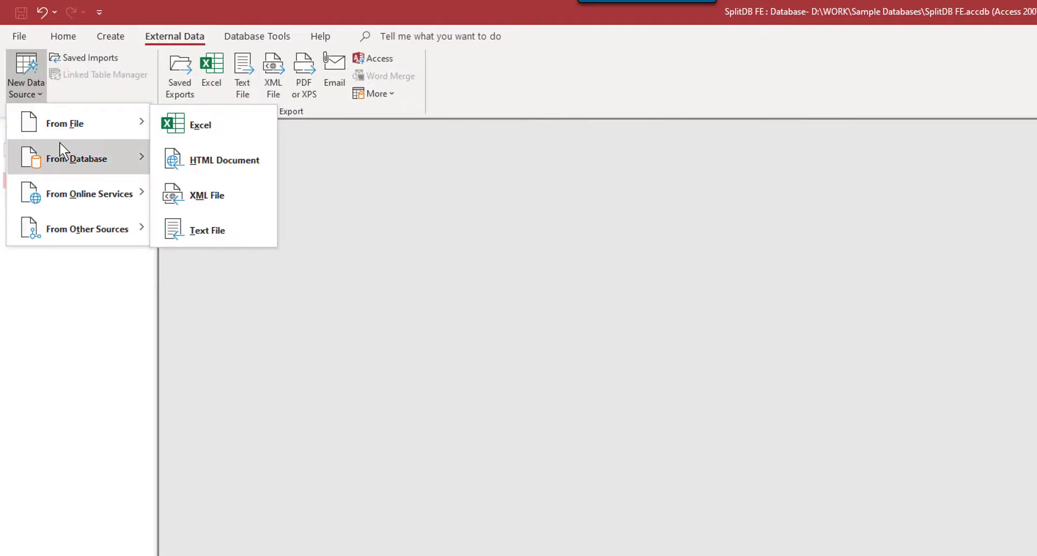
mouse_move(60, 150)
left_click(186, 159)
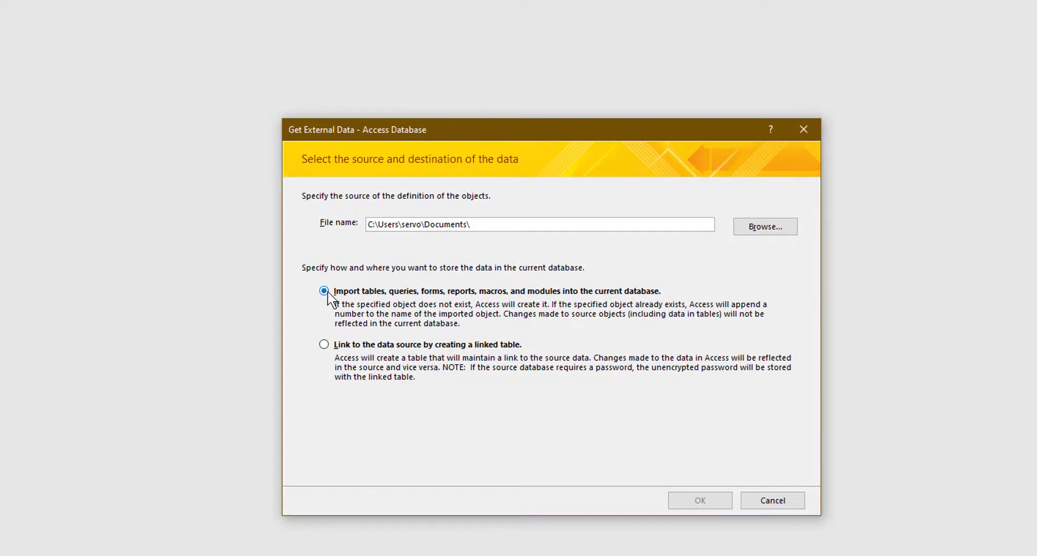
left_click(326, 293)
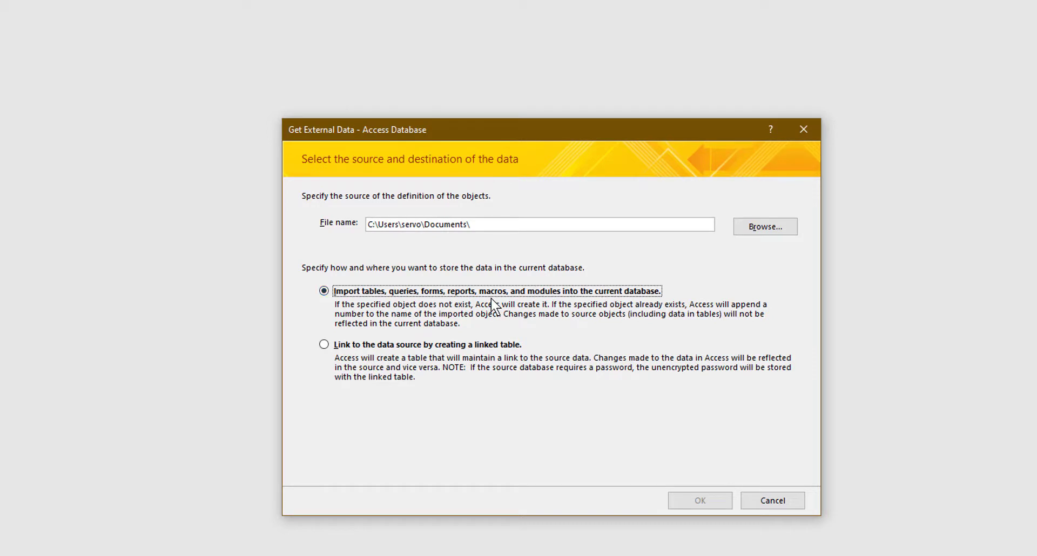
left_click(324, 344)
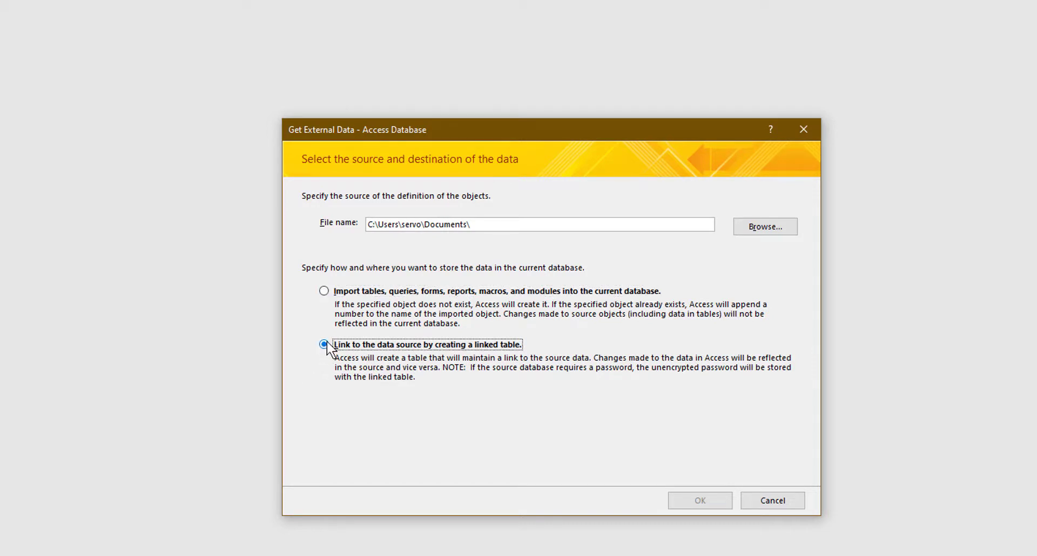
left_click(765, 227)
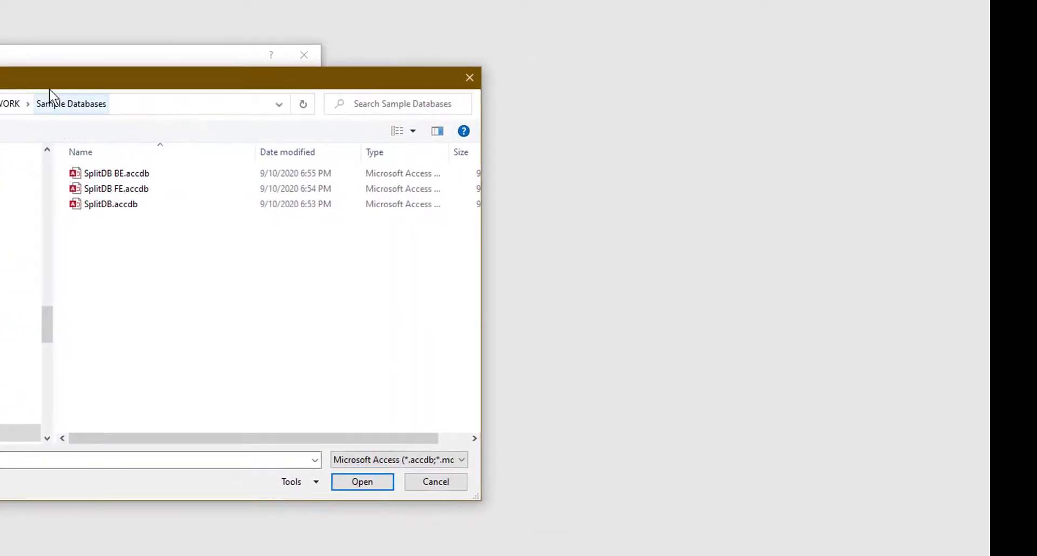
double_click(106, 179)
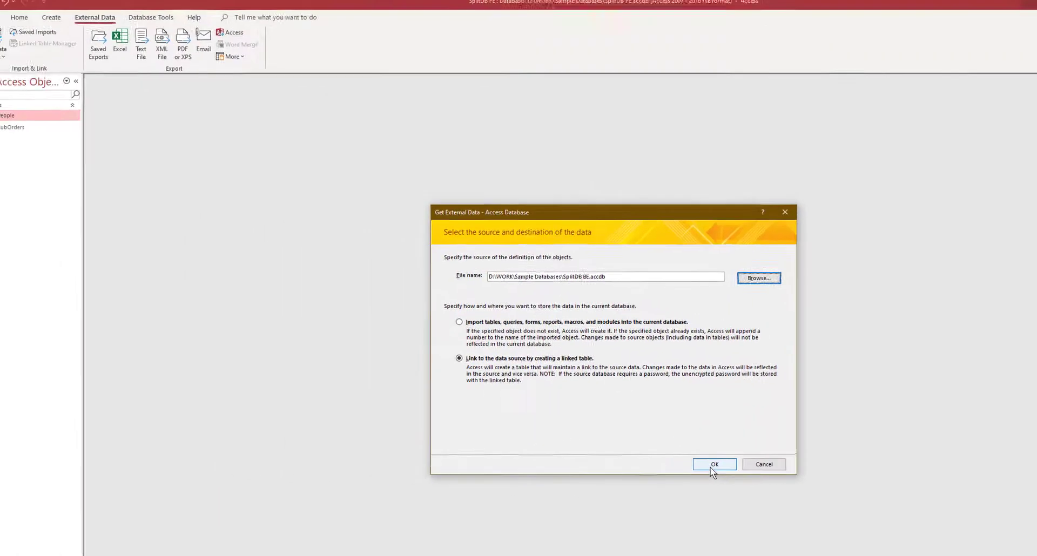
left_click(712, 466)
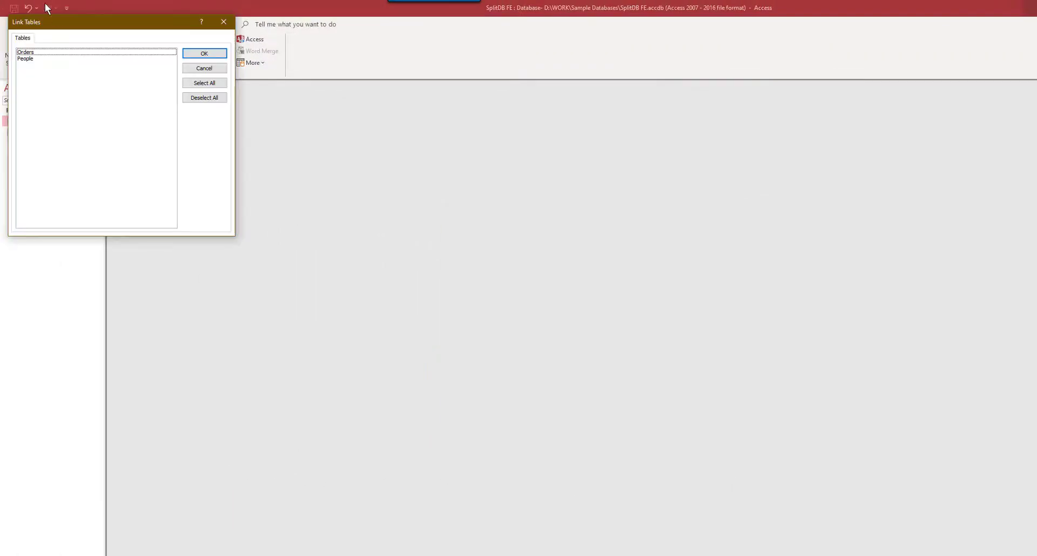
- Link both the Orders and People tables from the back-end file
left_click_drag(60, 24, 181, 118)
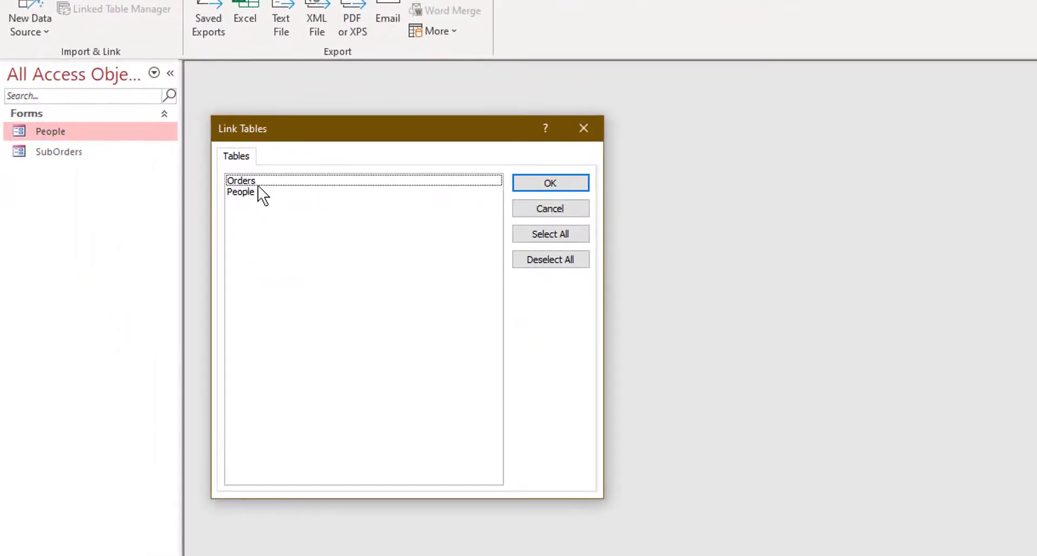
left_click(253, 181)
left_click(248, 192)
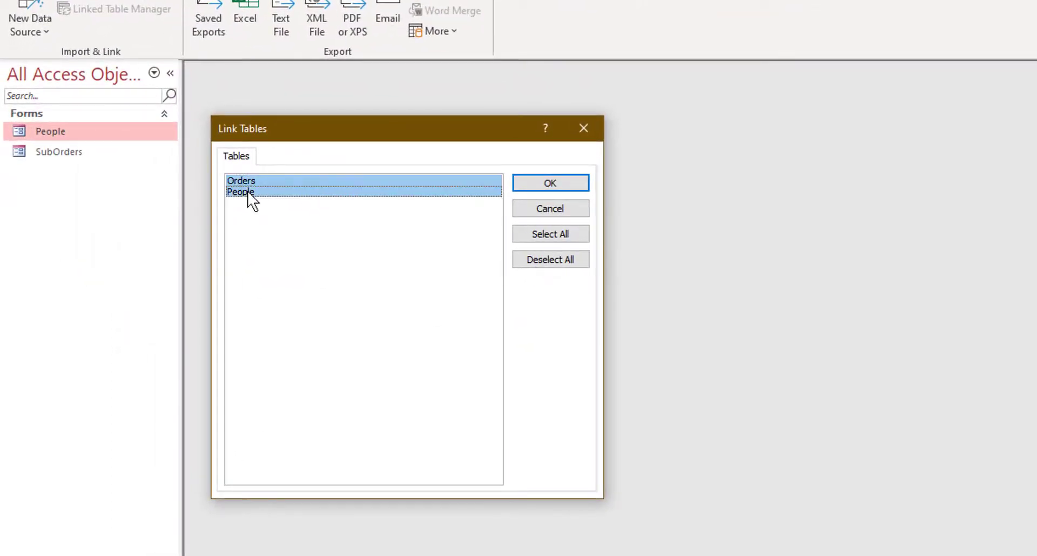
left_click(562, 187)
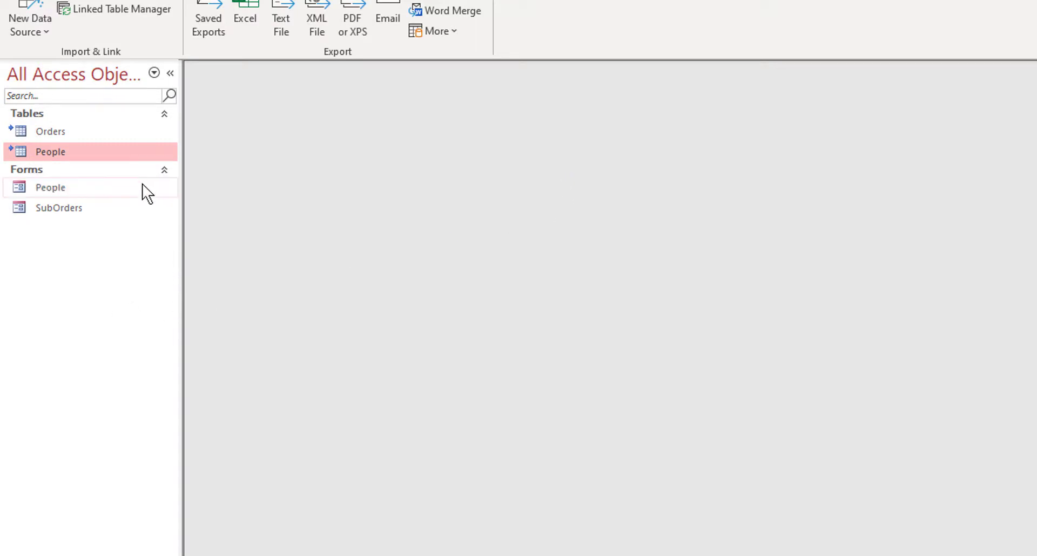
- Open the People form and browse its records to test the linked tables, then close it
left_click(76, 131)
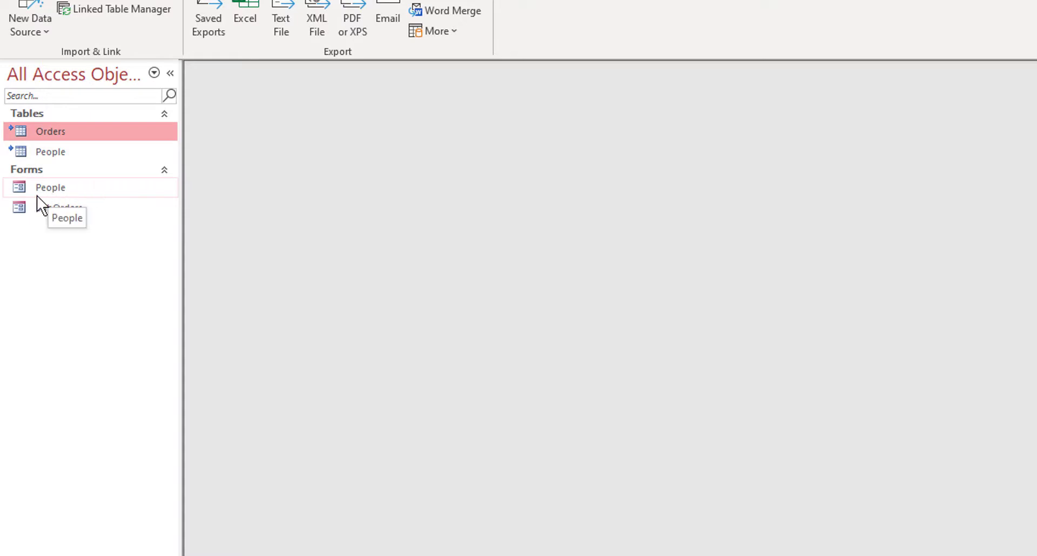
double_click(51, 189)
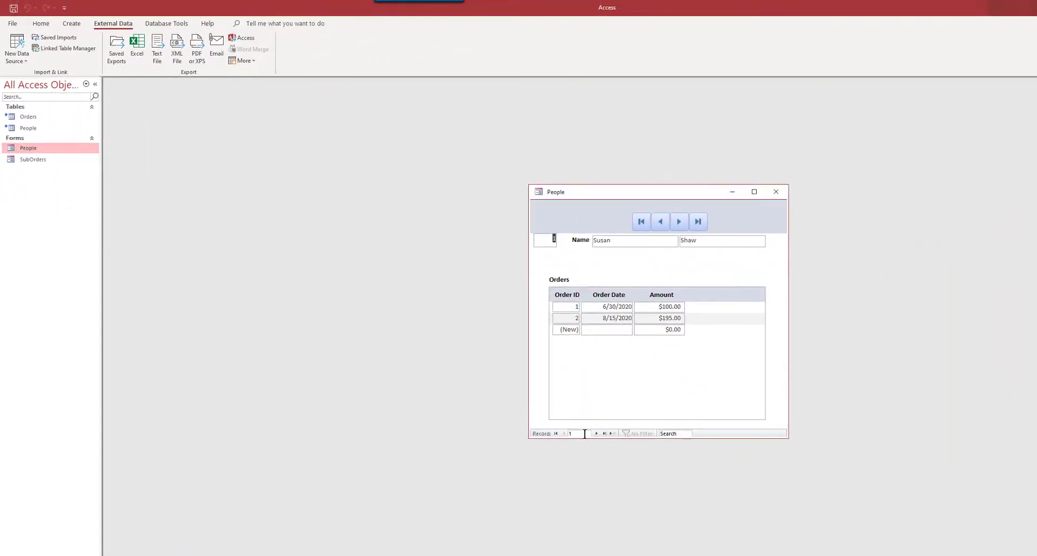
left_click(627, 452)
left_click(627, 451)
left_click(597, 434)
left_click(563, 433)
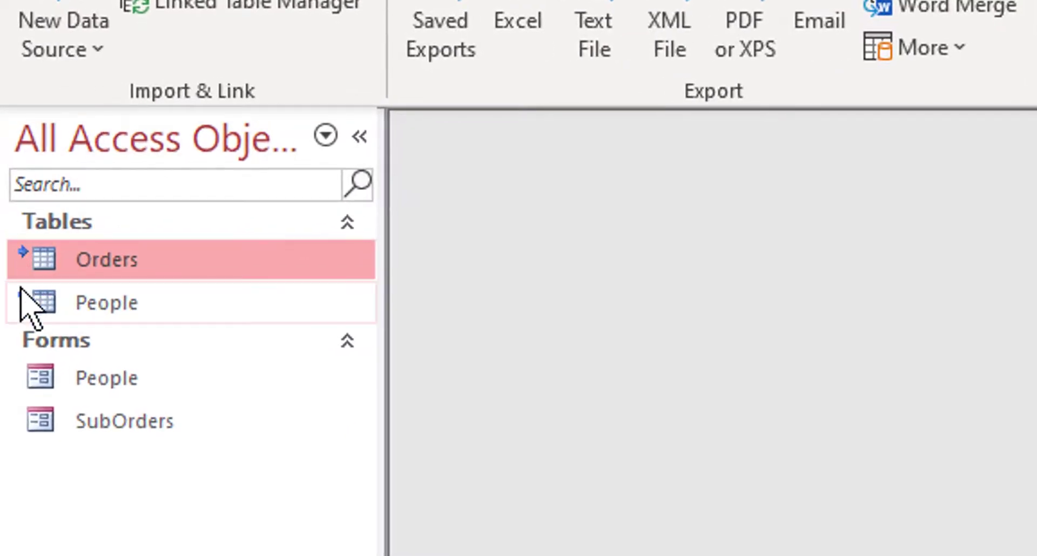
- Check the source file path of the linked Orders table and inspect the linked table entries
mouse_move(30, 268)
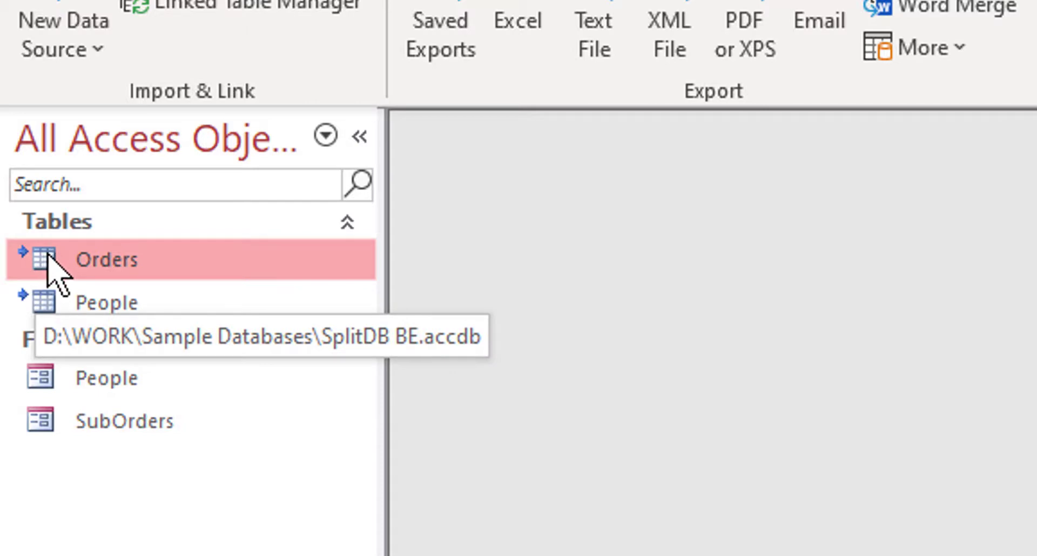
left_click(84, 300)
left_click(96, 276)
left_click(92, 303)
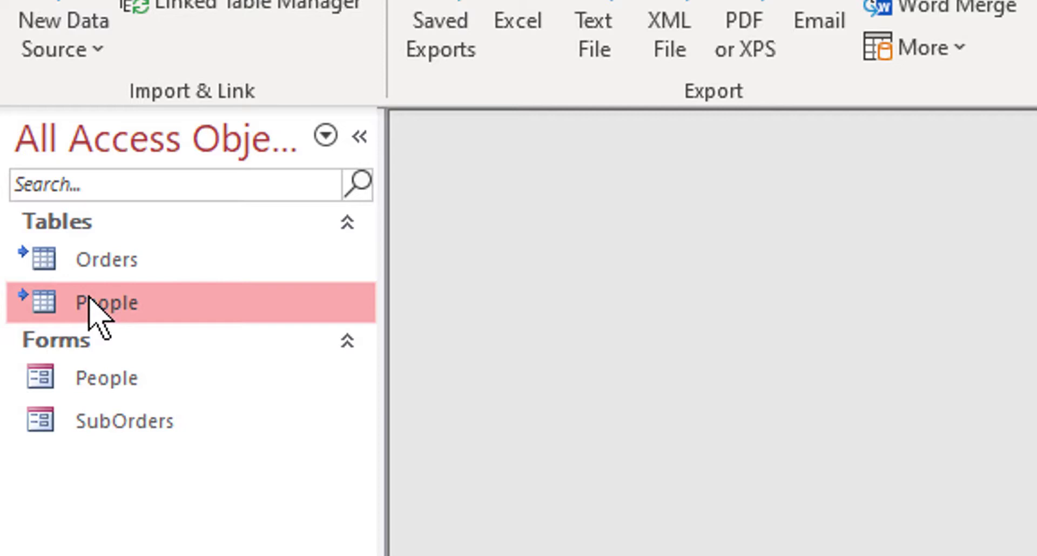
left_click(134, 254)
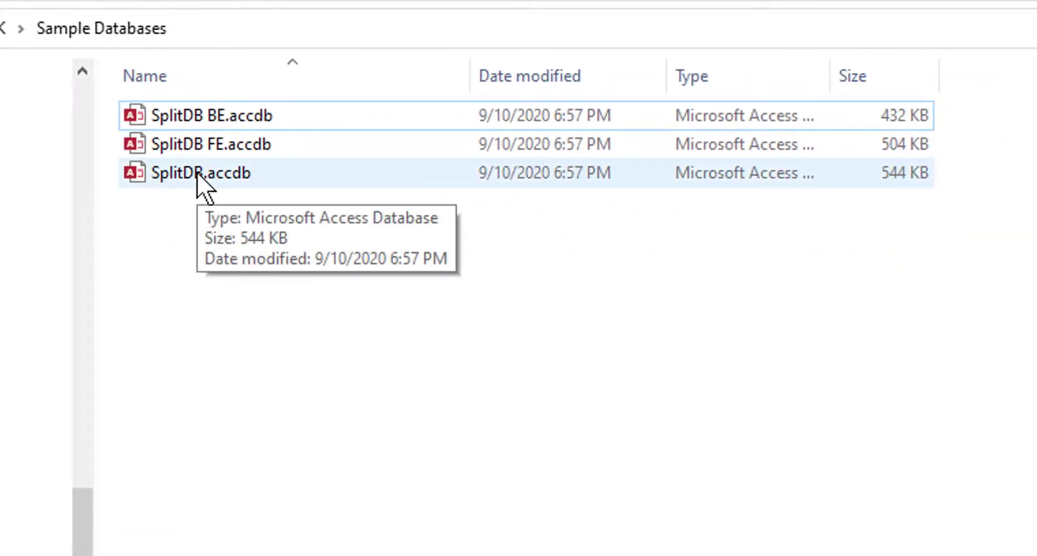
- Compare the file sizes of SplitDB.accdb, SplitDB FE.accdb and SplitDB BE.accdb in the Sample Databases folder
left_click(197, 174)
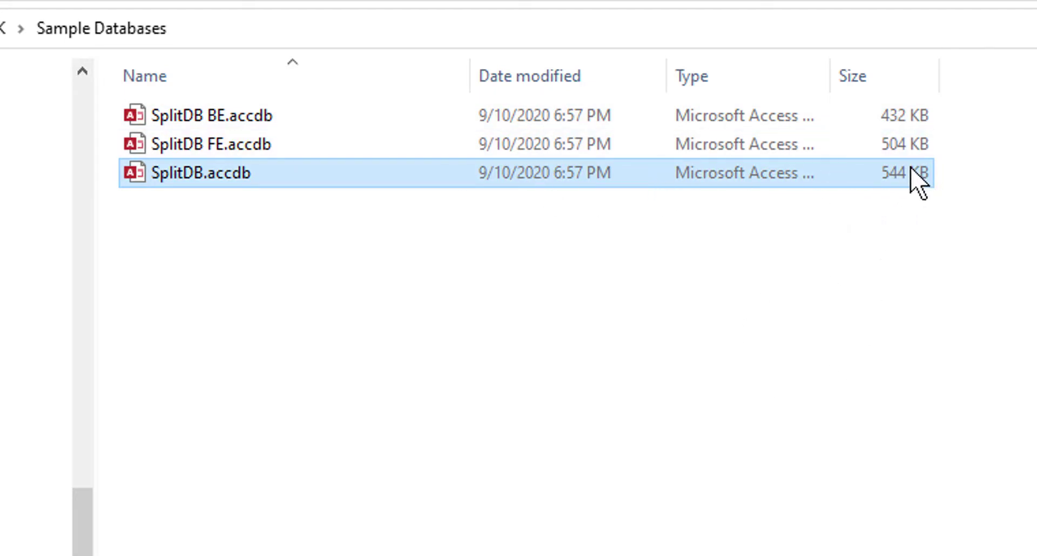
left_click(903, 147)
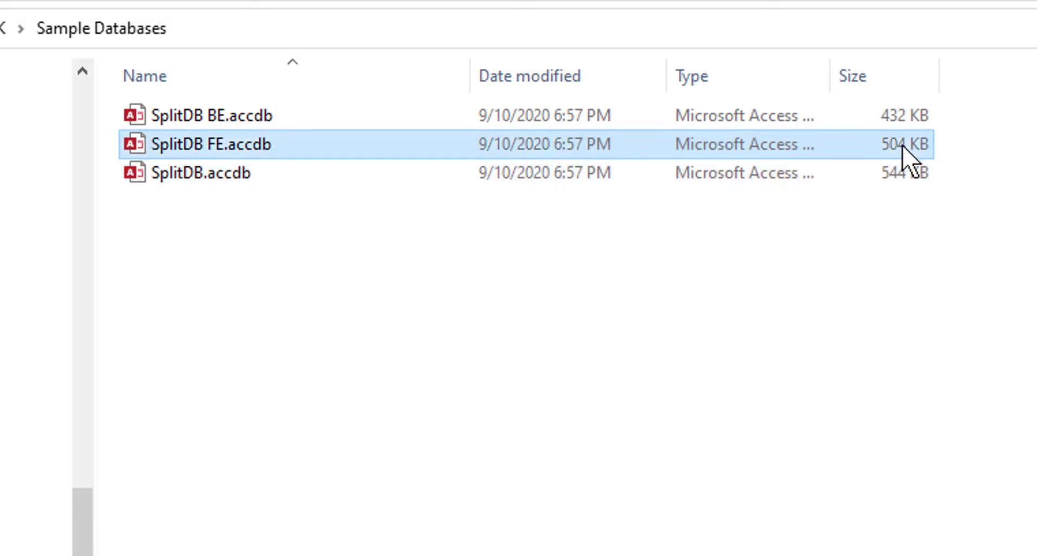
left_click(899, 178)
left_click(902, 148)
left_click(887, 115)
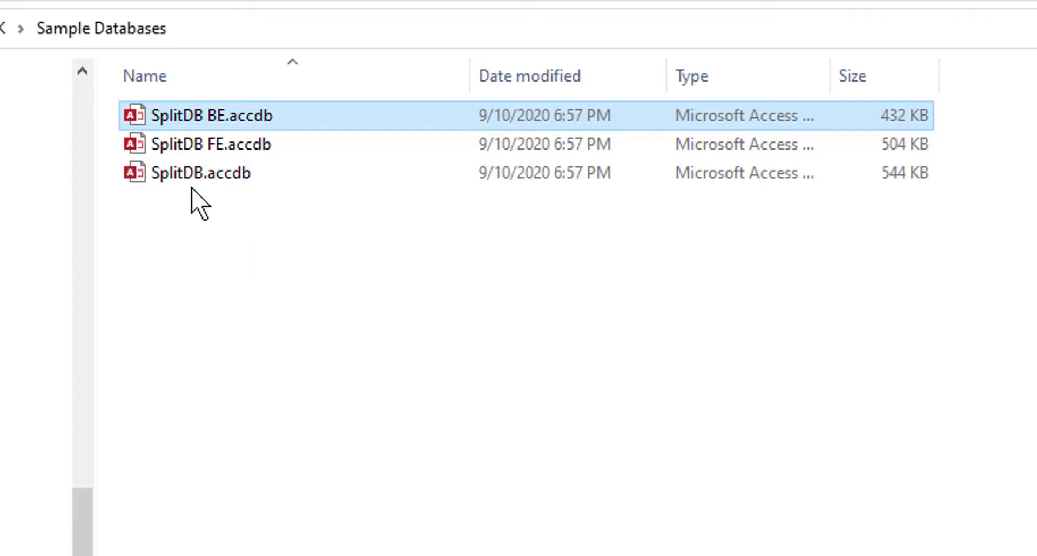
left_click(188, 174)
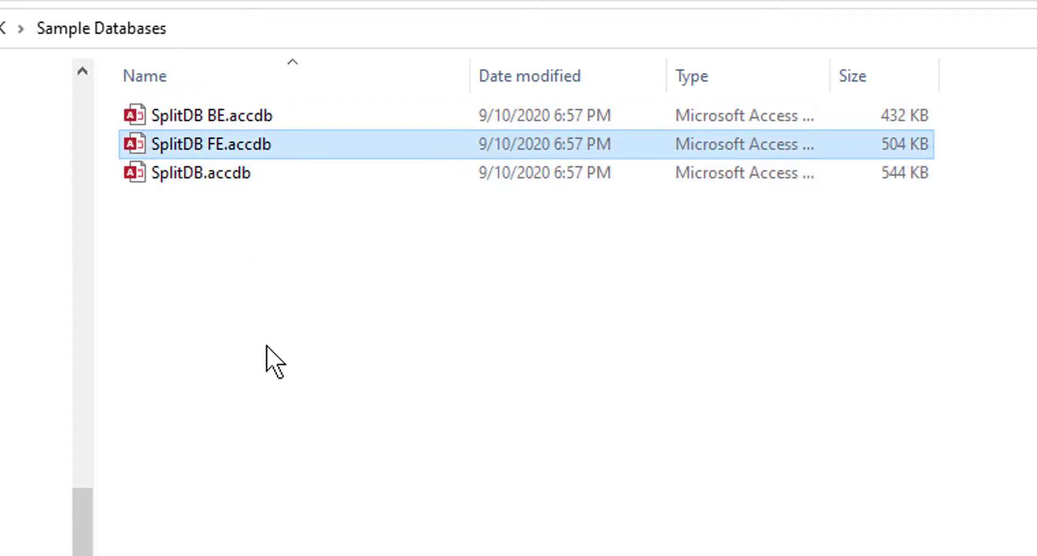
- Create a new folder named FrontEnd inside the Sample Databases folder
right_click(279, 374)
type("wf")
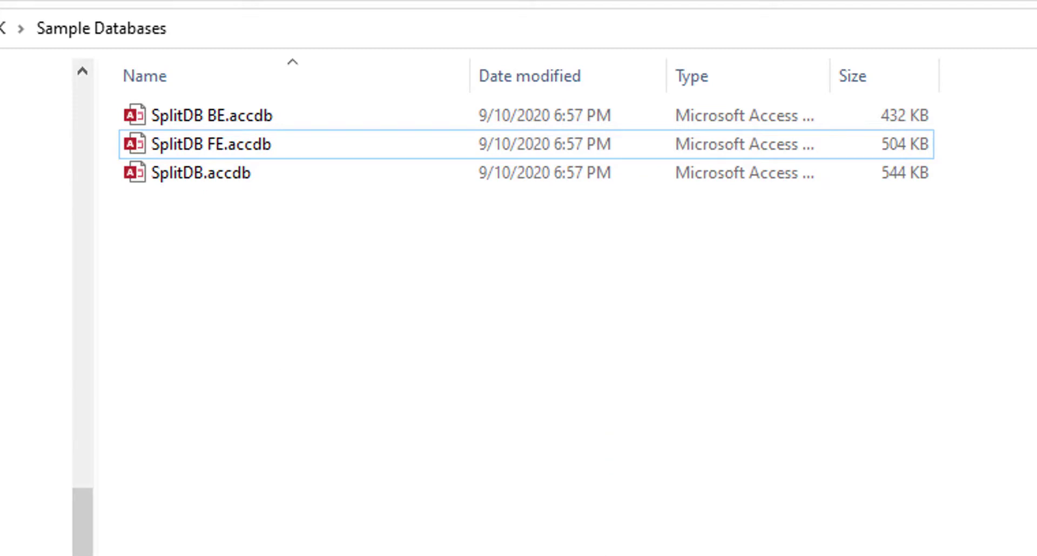
type("FrontEnd")
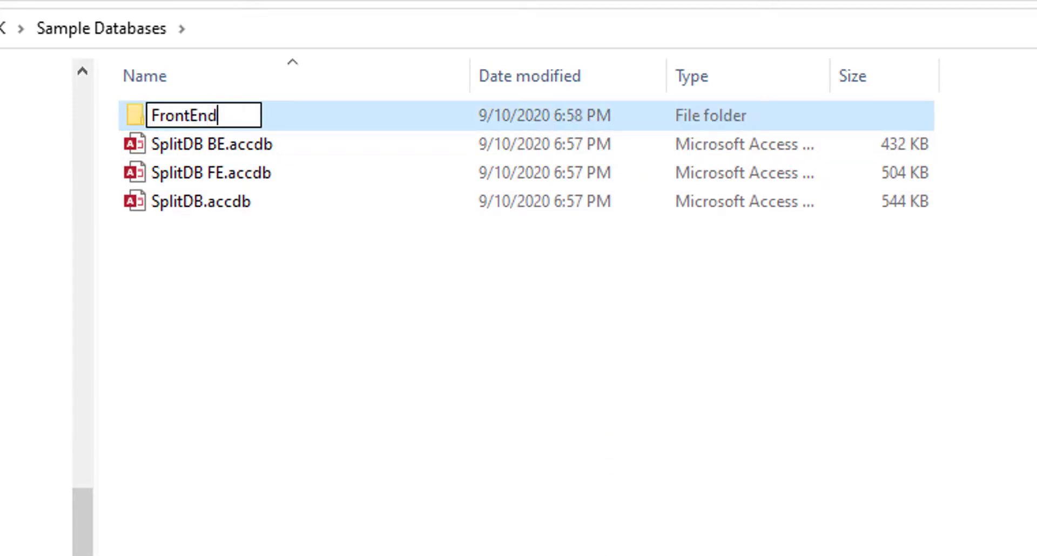
key("Return")
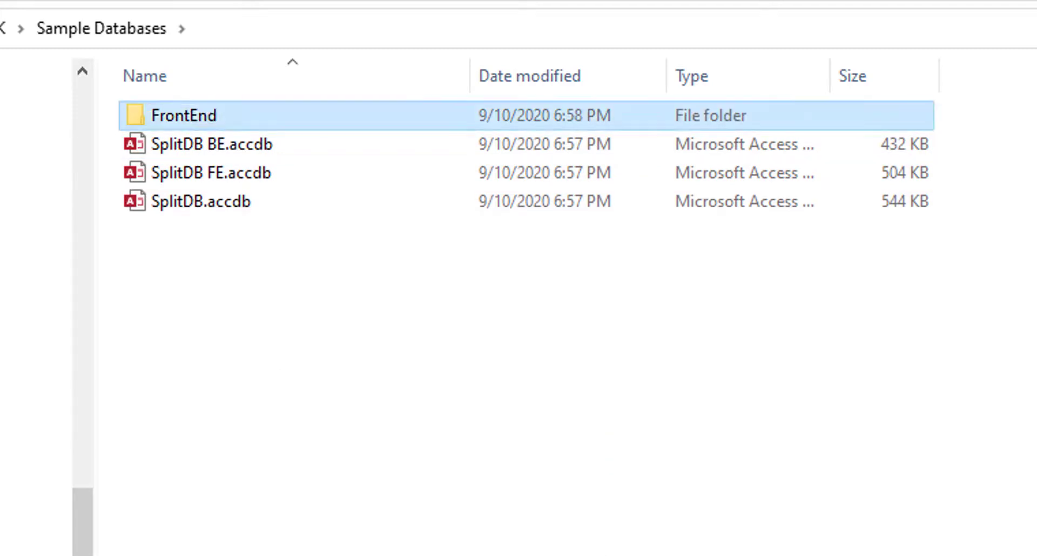
- Place a copy of SplitDB FE.accdb in the FrontEnd folder
left_click(201, 178)
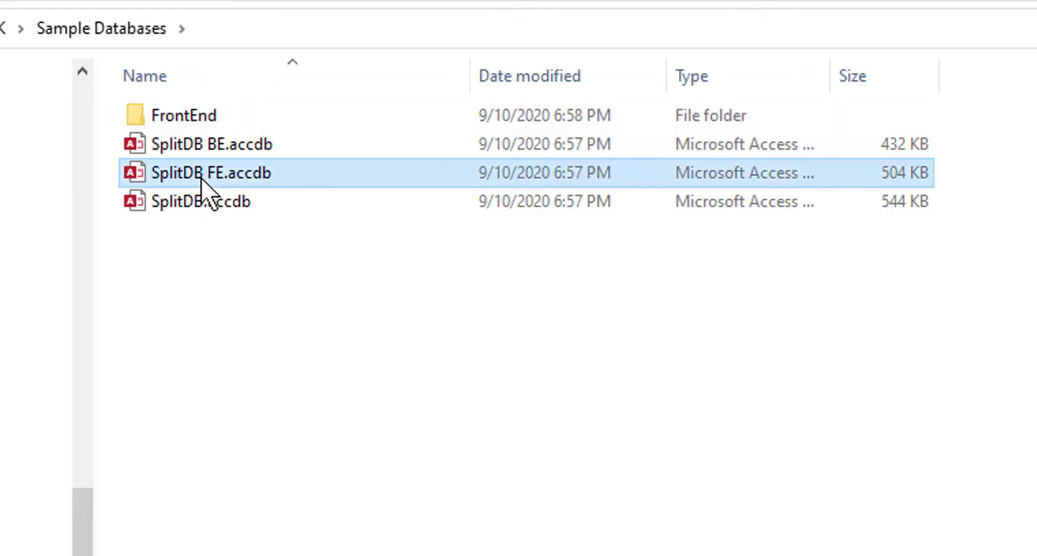
double_click(201, 119)
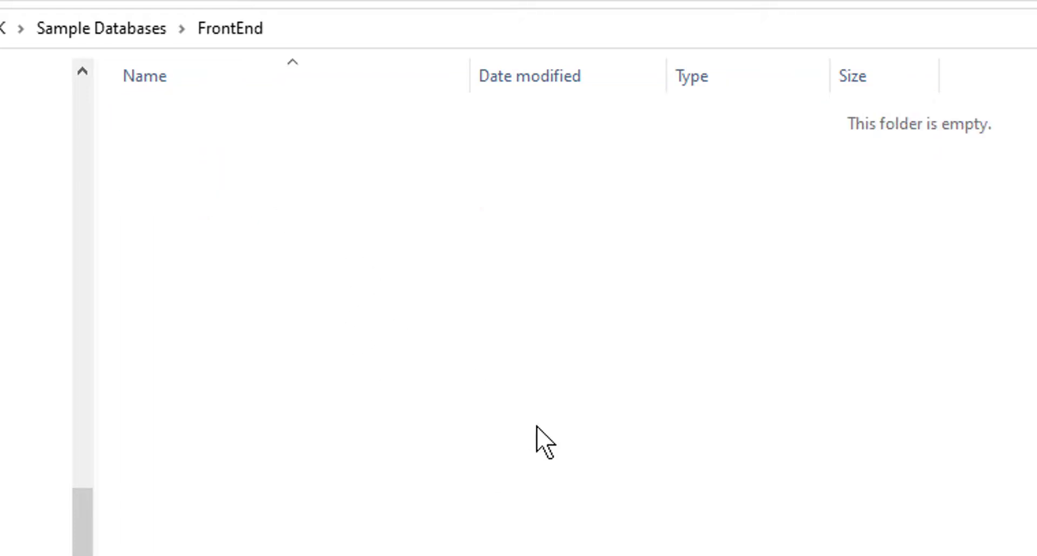
key("ctrl+v")
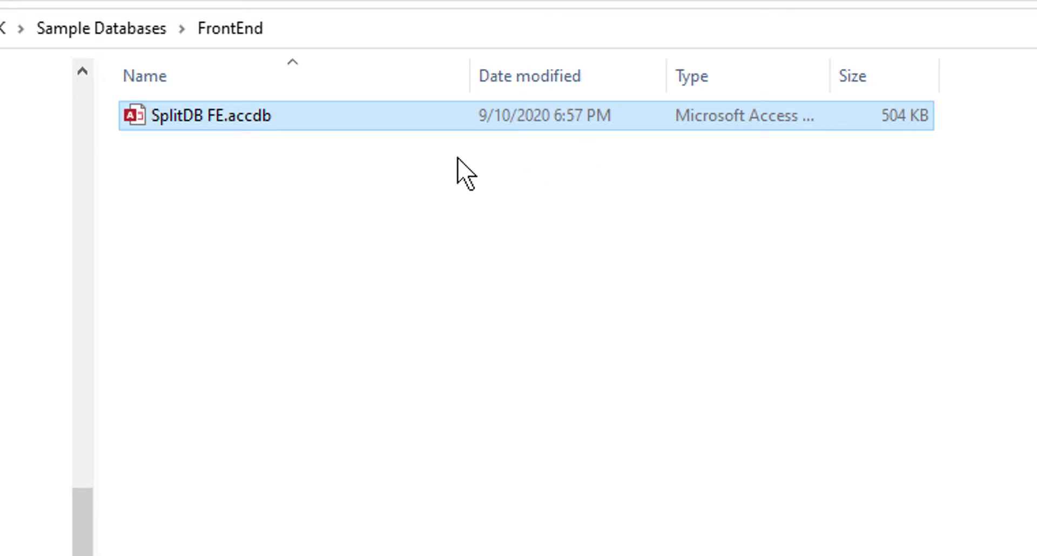
- Open SplitDB FE.accdb from the FrontEnd folder and launch its People form to test the table links
double_click(280, 128)
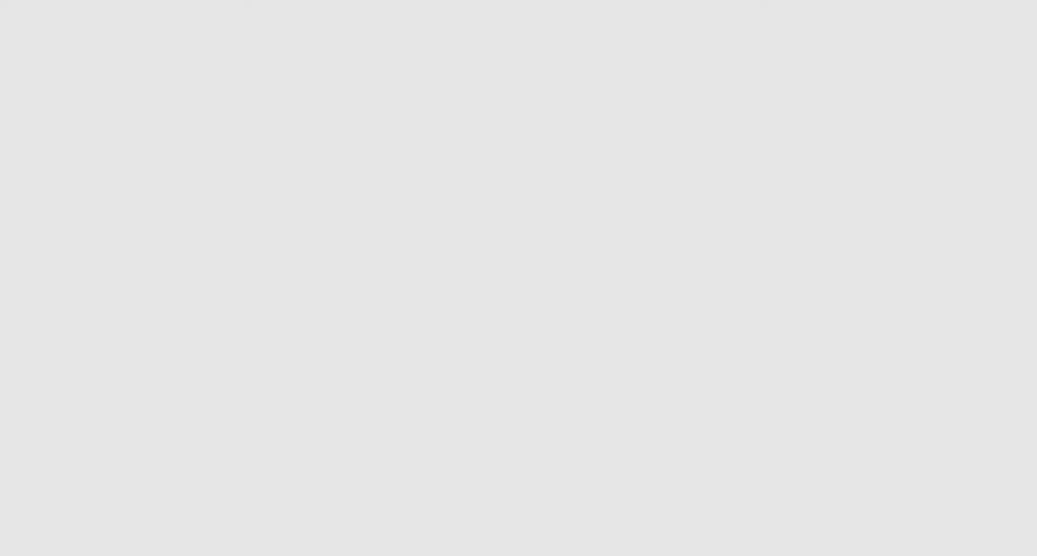
double_click(37, 190)
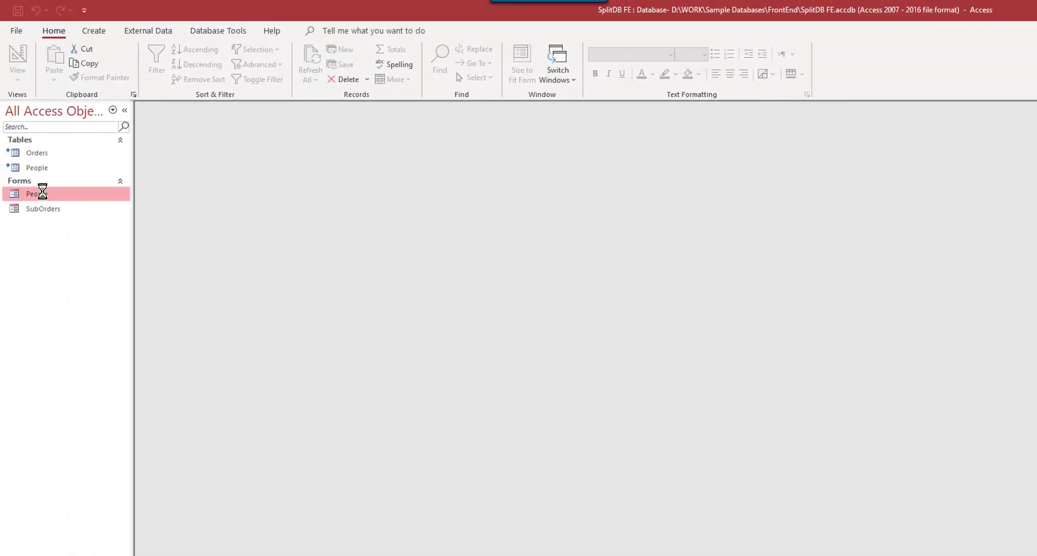
- Page through the records in the People form to check the linked data, and close the form
key("Page_Down")
key("Page_Down")
key("Page_Down")
key("Page_Down")
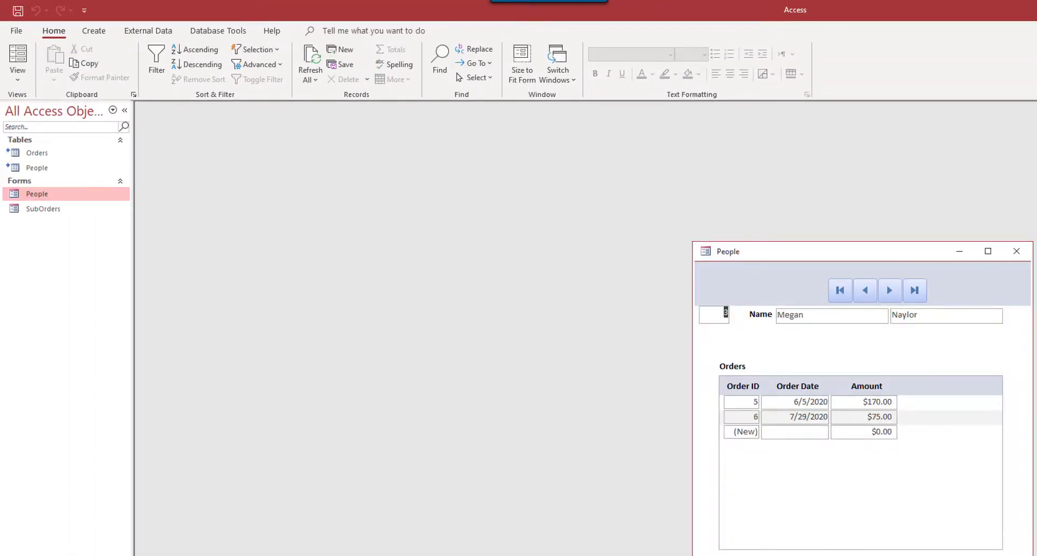
key("Page_Down")
key("Page_Down")
left_click(1017, 251)
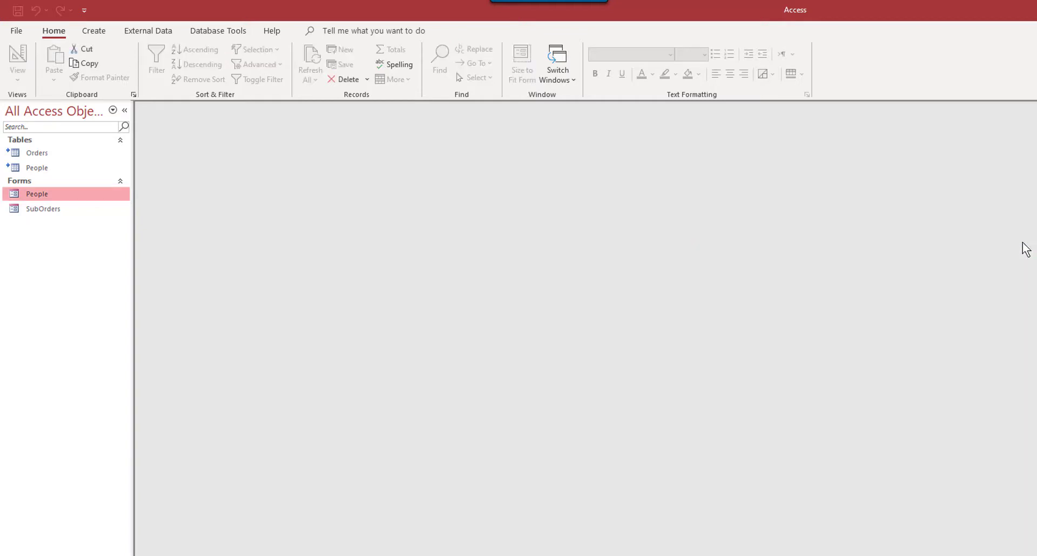
- Inspect the SubOrders form entry and the linked People table in the front-end copy
left_click(47, 212)
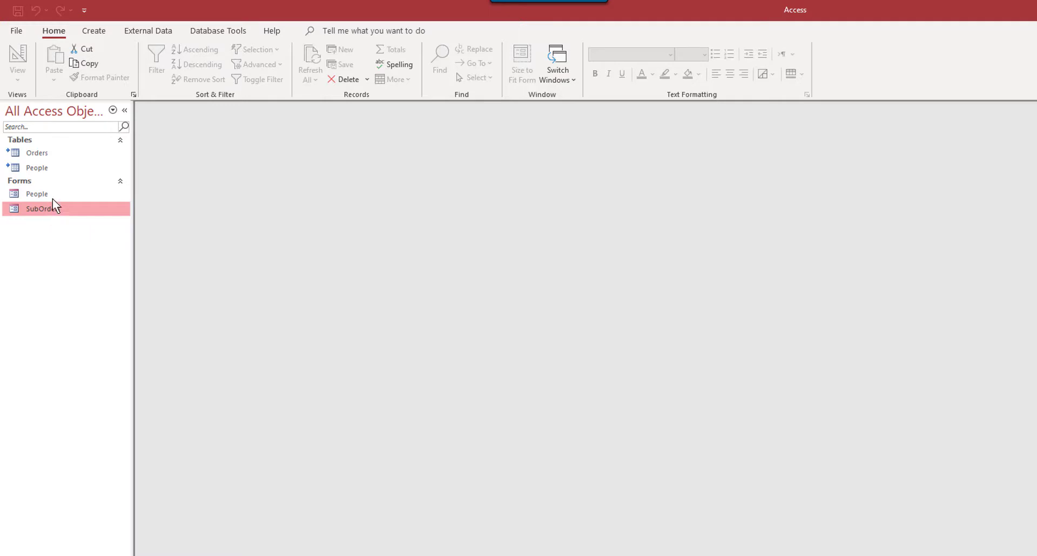
right_click(56, 163)
double_click(41, 167)
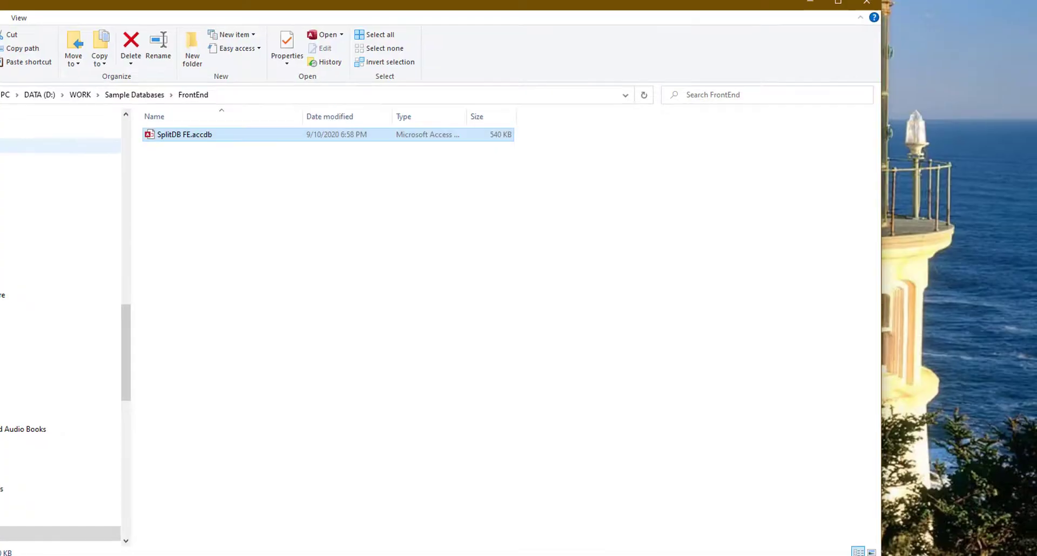
- Return to the Sample Databases folder in File Explorer and select the back-end file SplitDB BE.accdb
left_click(122, 94)
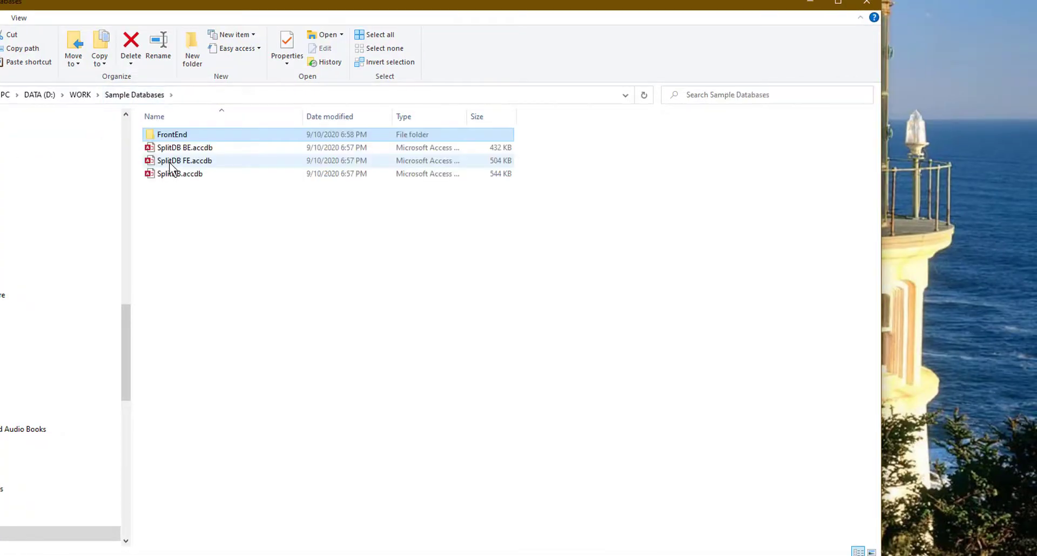
left_click(193, 147)
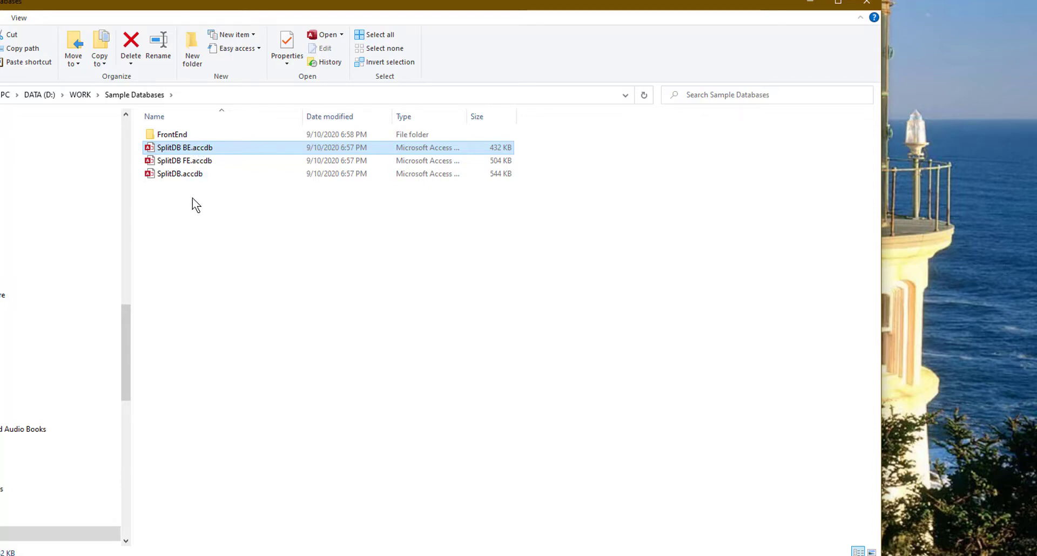
- Open the original SplitDB.accdb for comparison, close it, and open SplitDB FE.accdb from the Sample Databases folder
left_click_drag(175, 8, 168, 44)
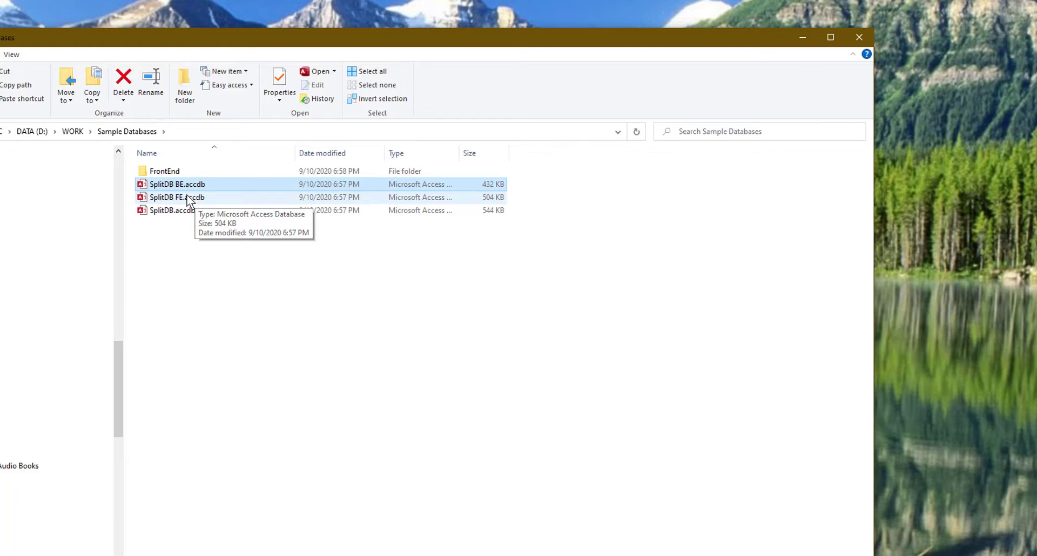
double_click(165, 211)
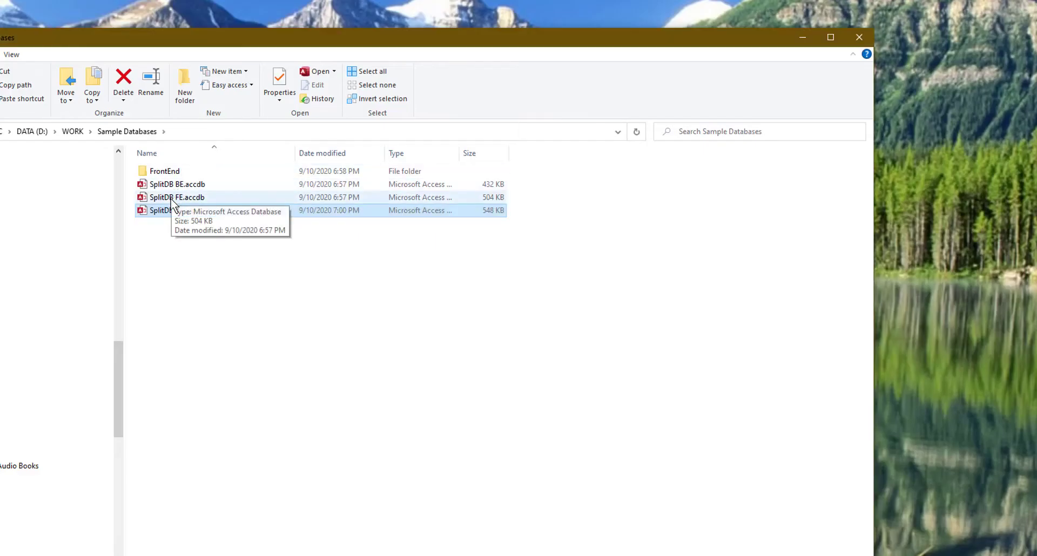
double_click(172, 198)
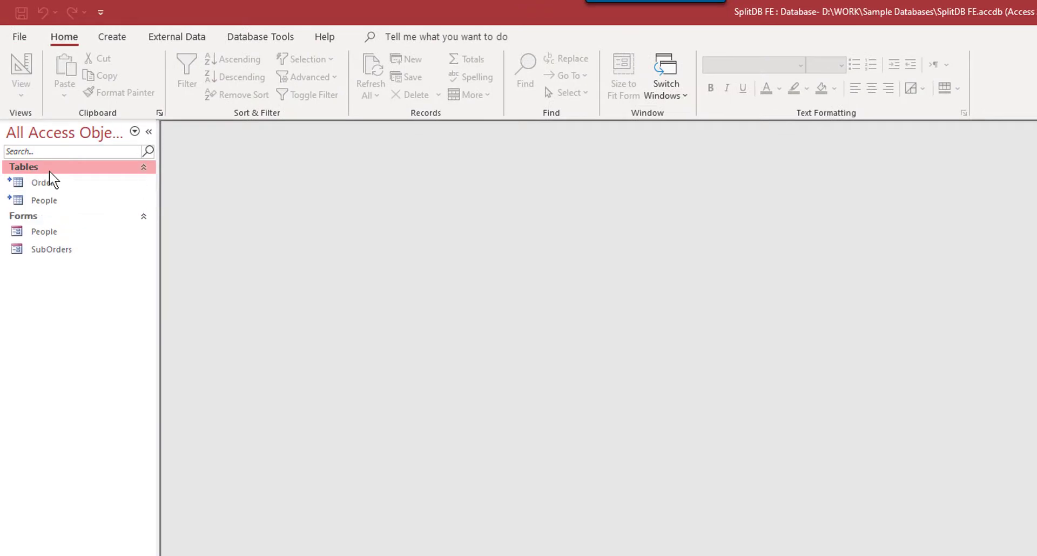
- Examine the back-end file path that the linked Orders and People tables point to
left_click(46, 182)
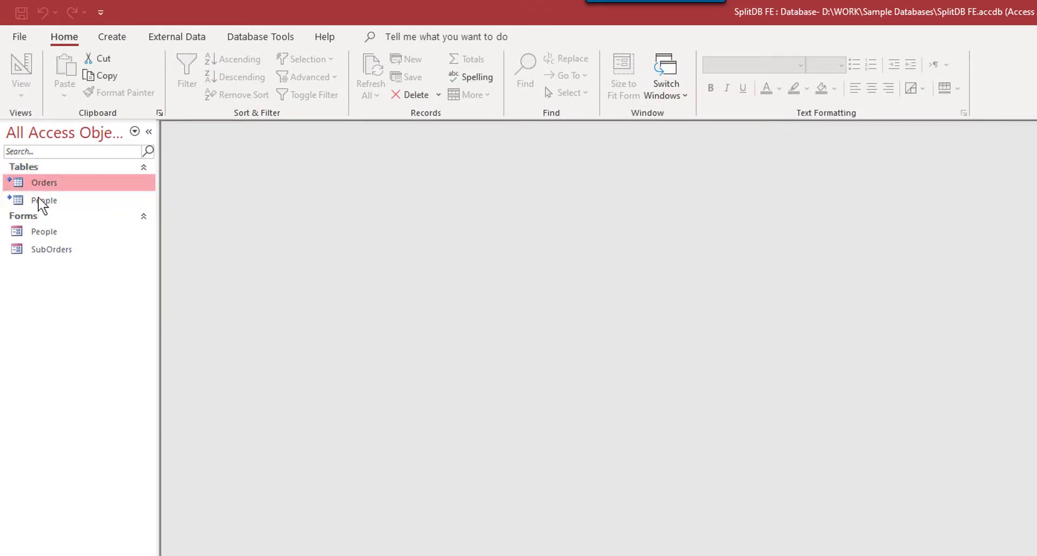
left_click(41, 202)
left_click(51, 185)
left_click(40, 204)
left_click(51, 184)
left_click(44, 203)
mouse_move(53, 180)
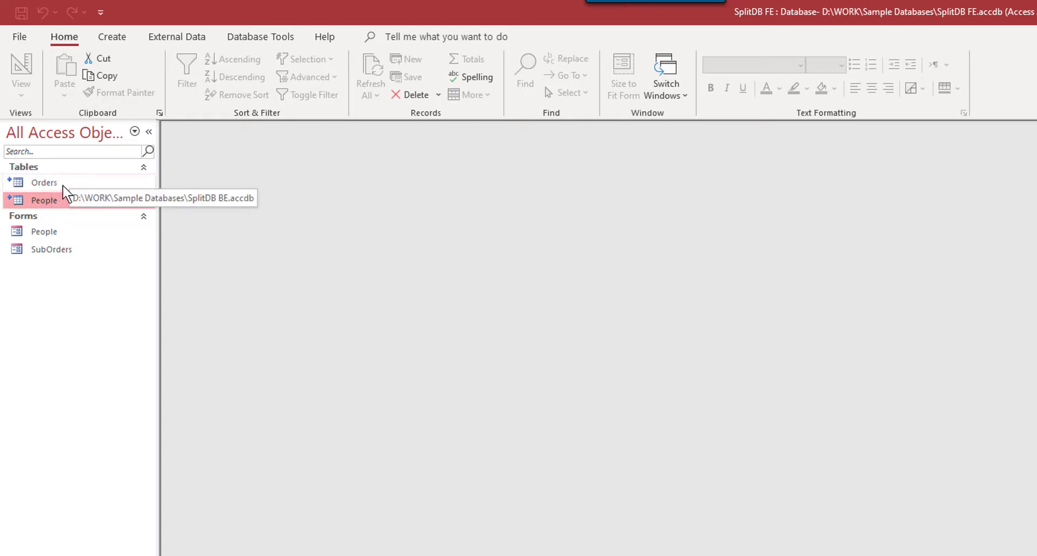
left_click(63, 186)
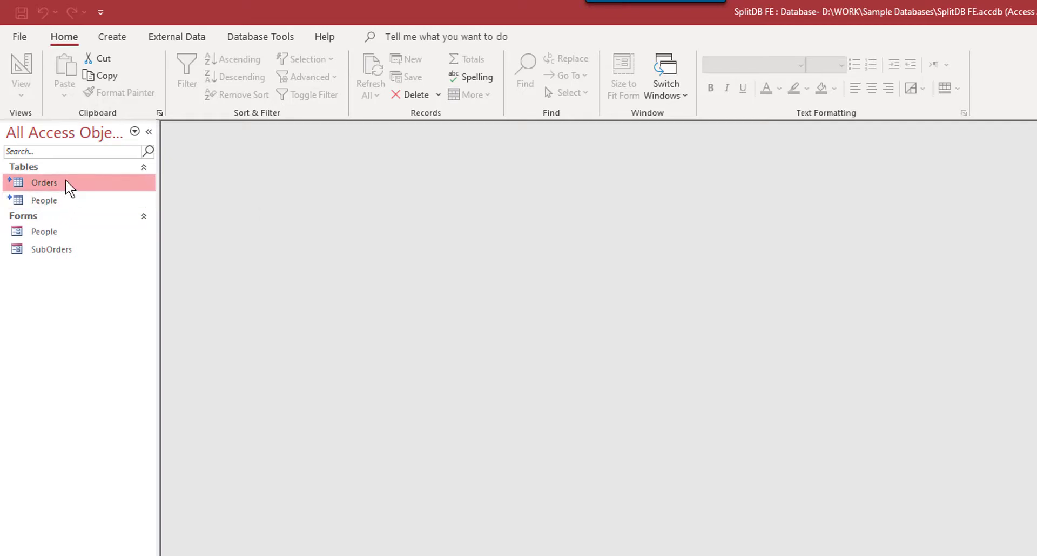
left_click(51, 195)
left_click(60, 182)
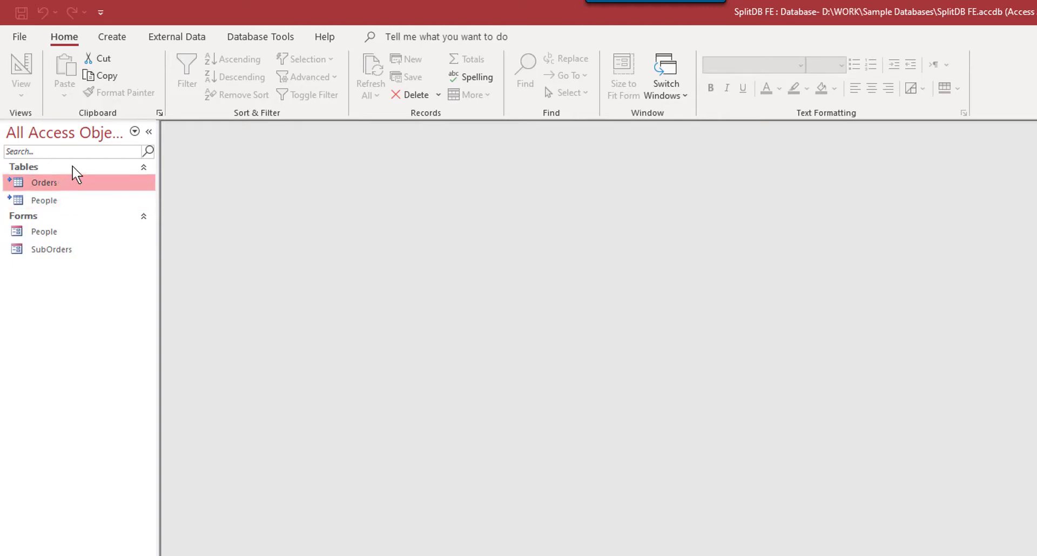